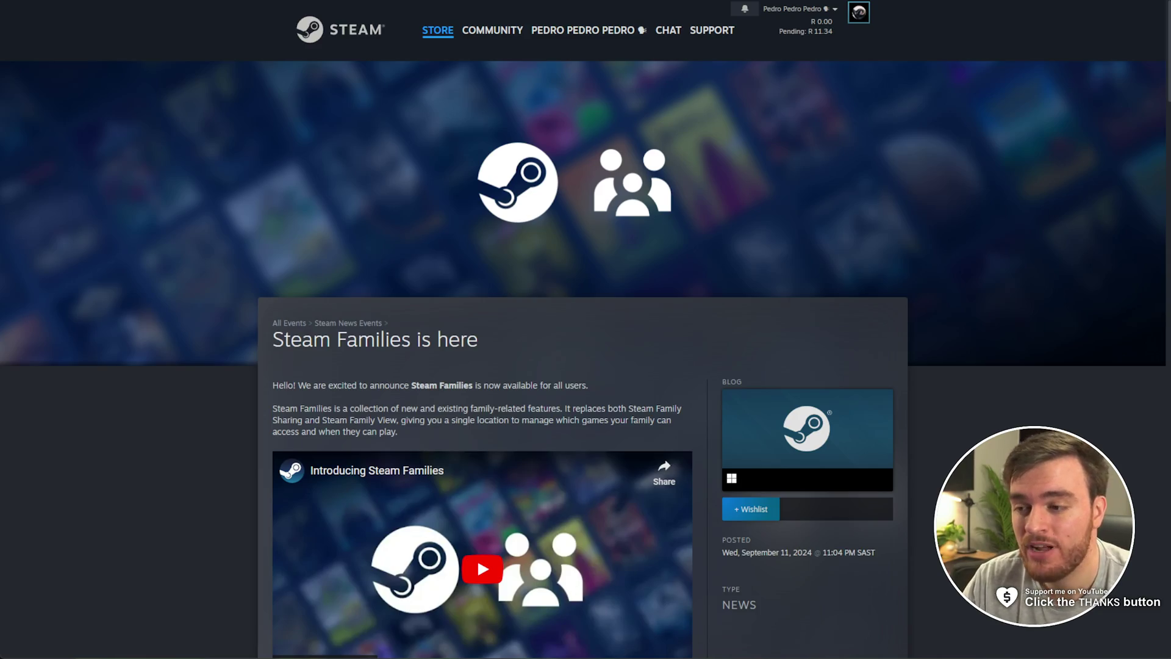
Highlight 'Steam Families' in the news title and open the embedded Introducing Steam Families video
drag(272, 340, 411, 340)
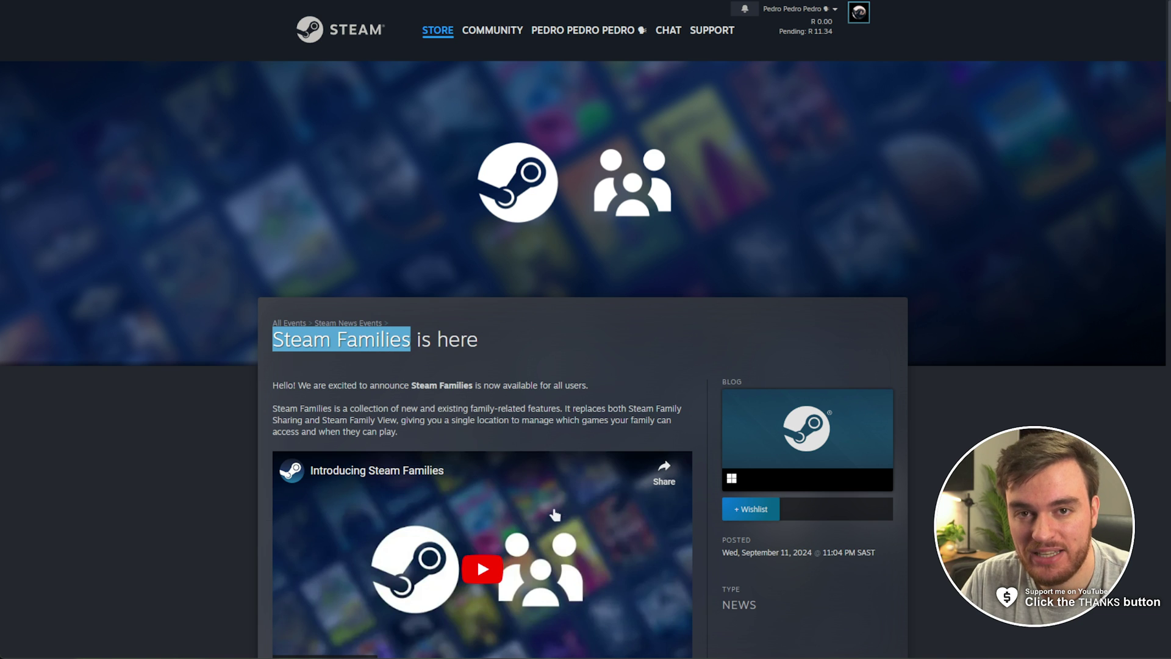
click(571, 427)
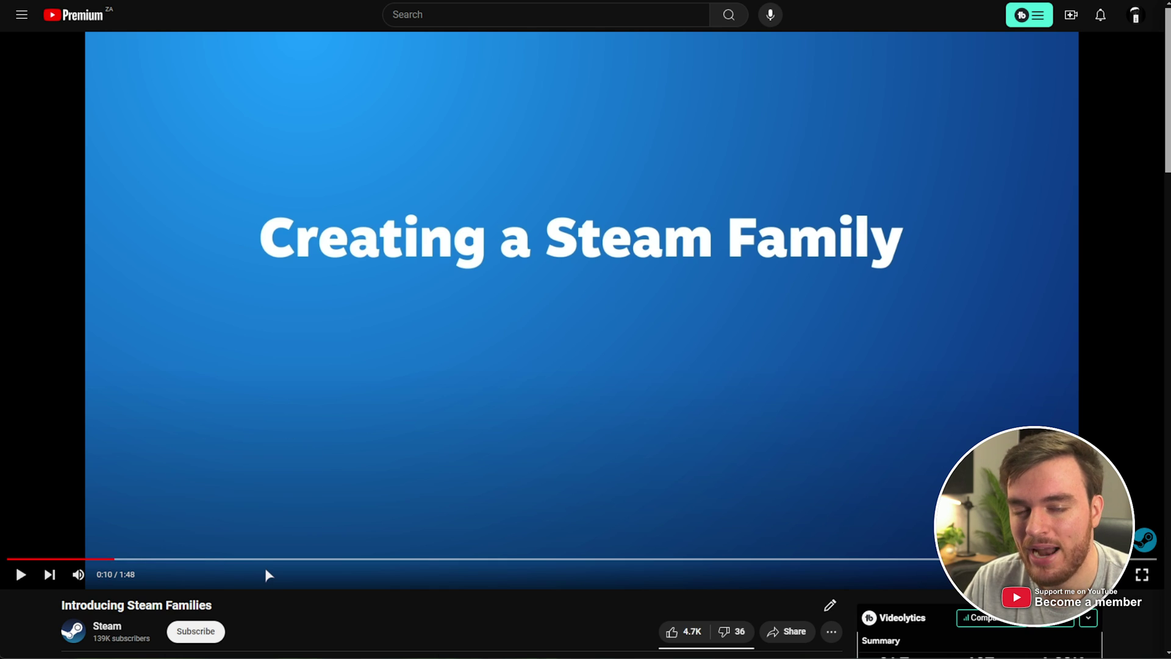
Rewind the video to 0:08 and play through the Game Sharing section, pausing at 0:30
click(93, 559)
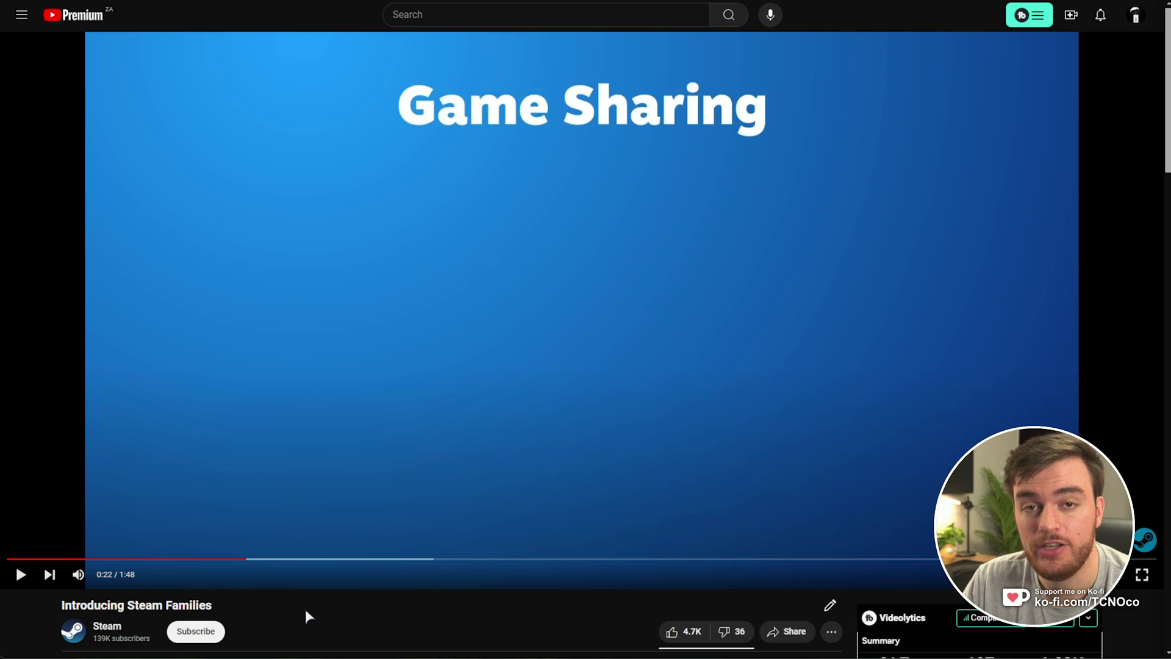
key(space)
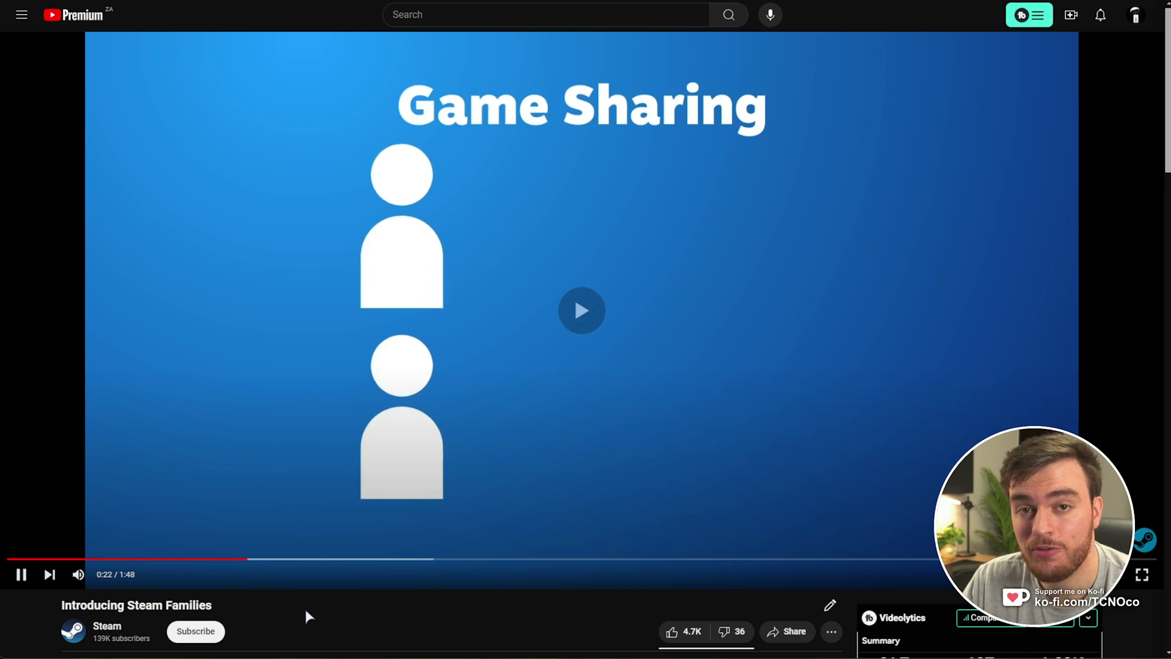
key(space)
key(space)
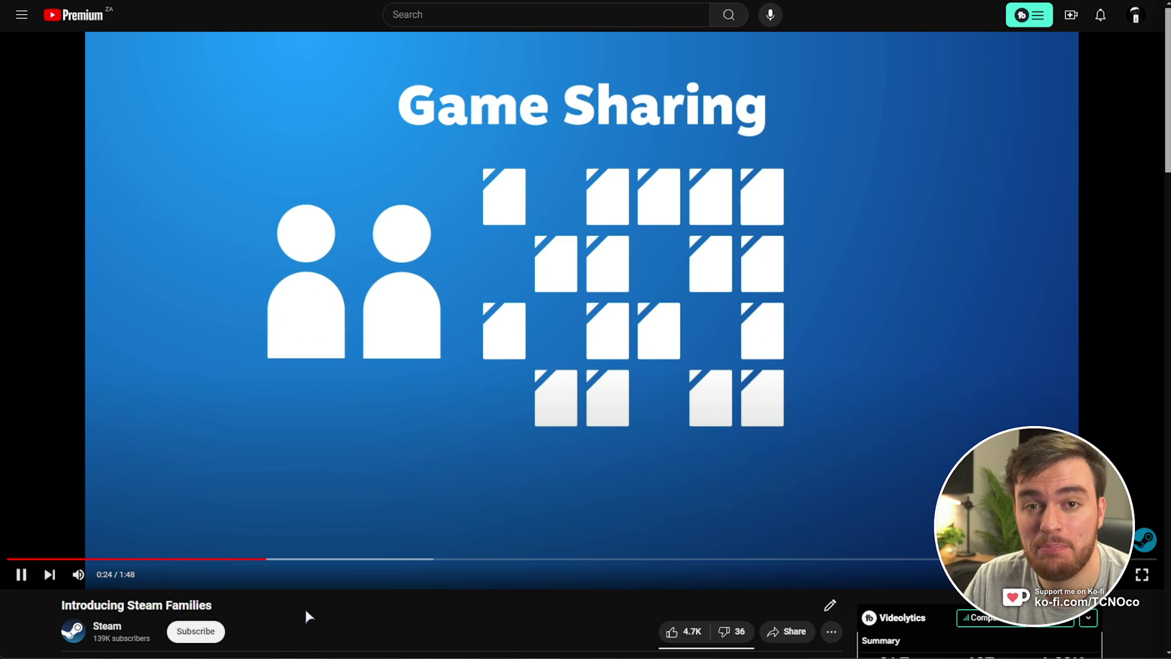
key(space)
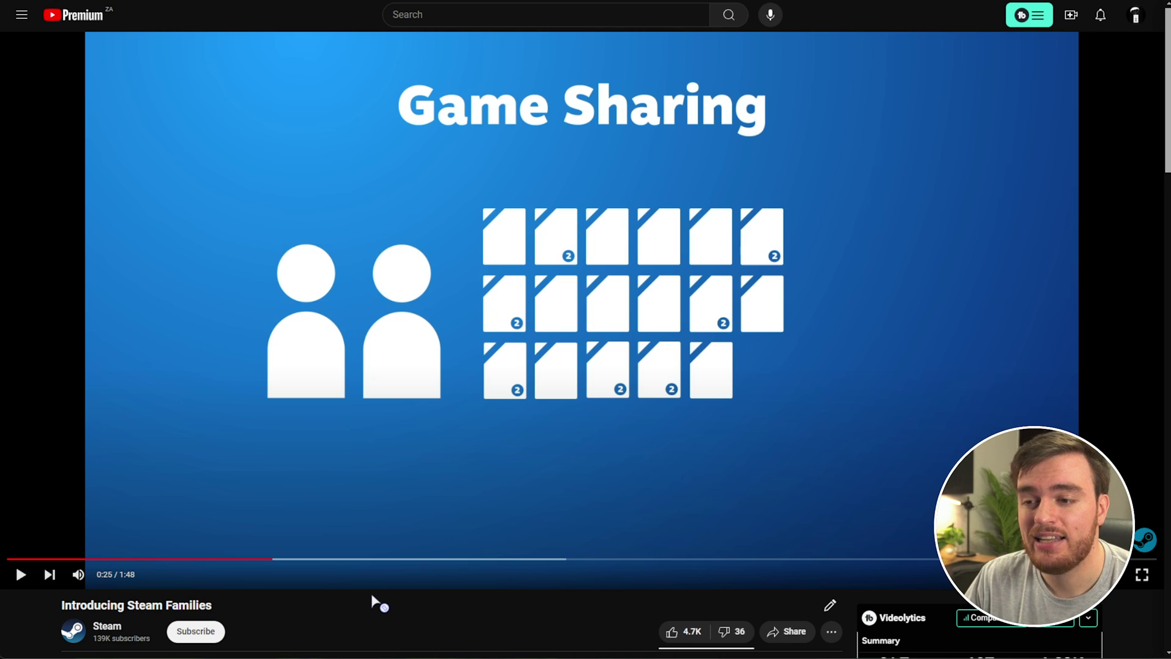
key(space)
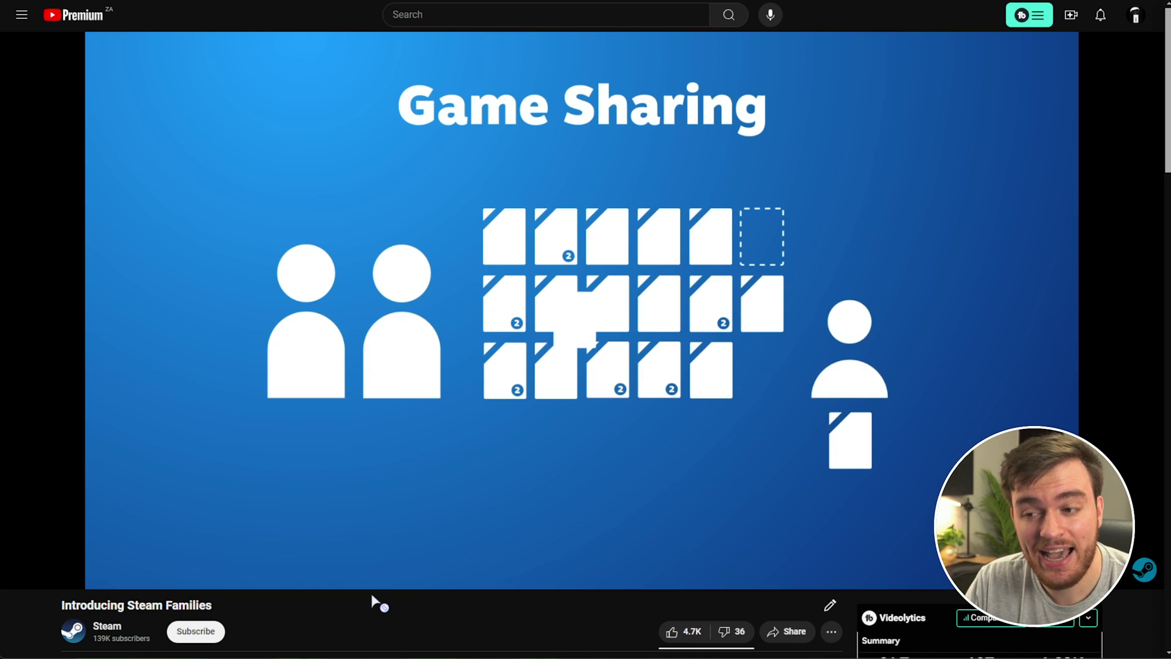
key(space)
key(space)
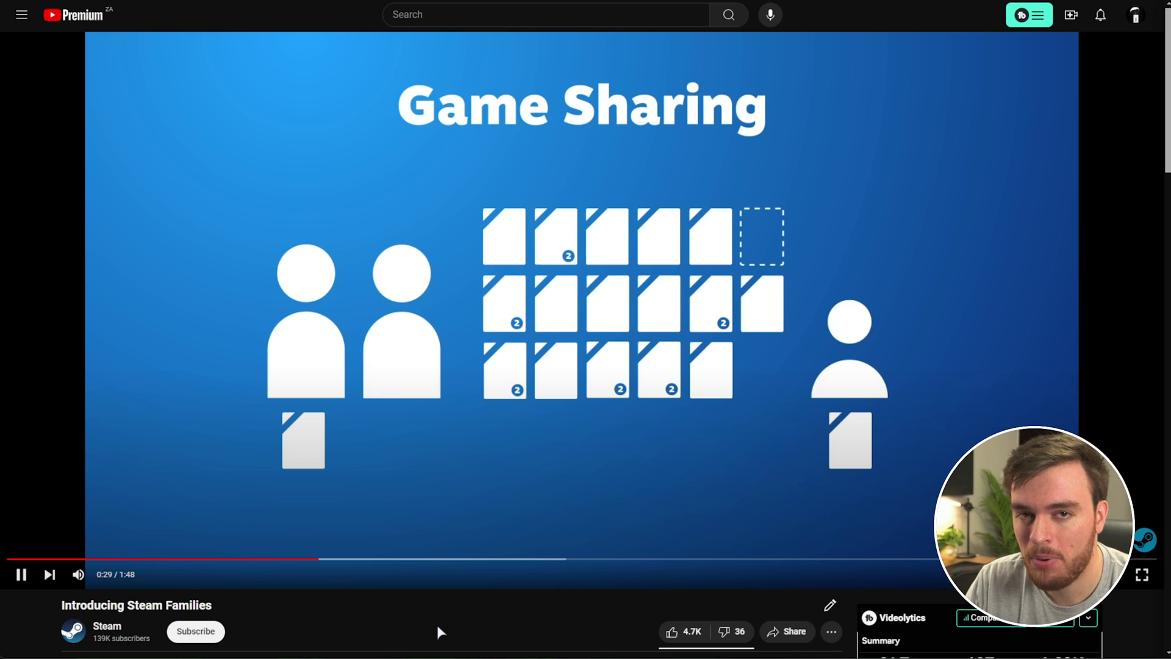
key(space)
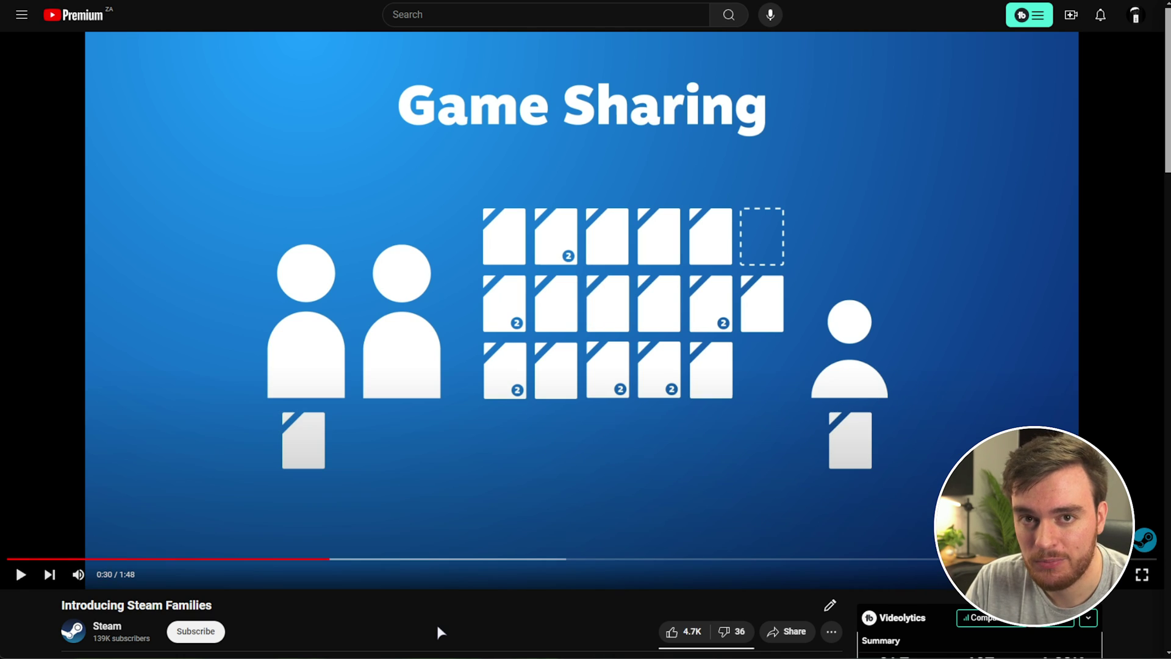
Skip through the video's Parental Controls and member management parts, jumping to 0:45, 0:47, 1:14 and 1:17
key(Right)
key(Right)
key(Right)
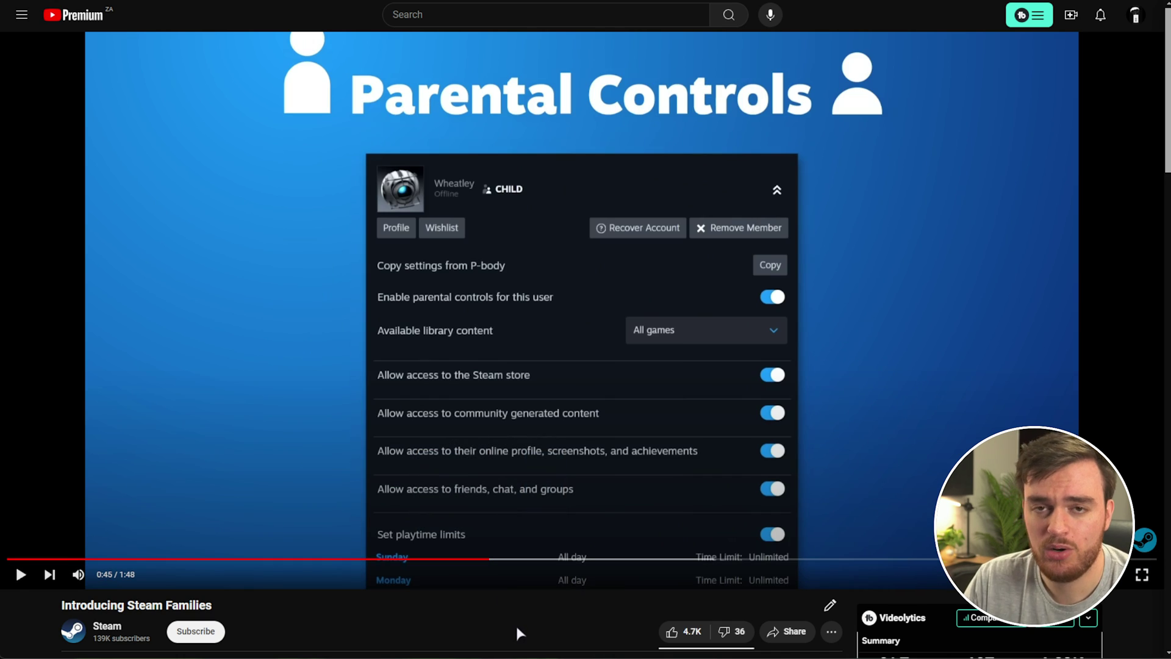
click(516, 559)
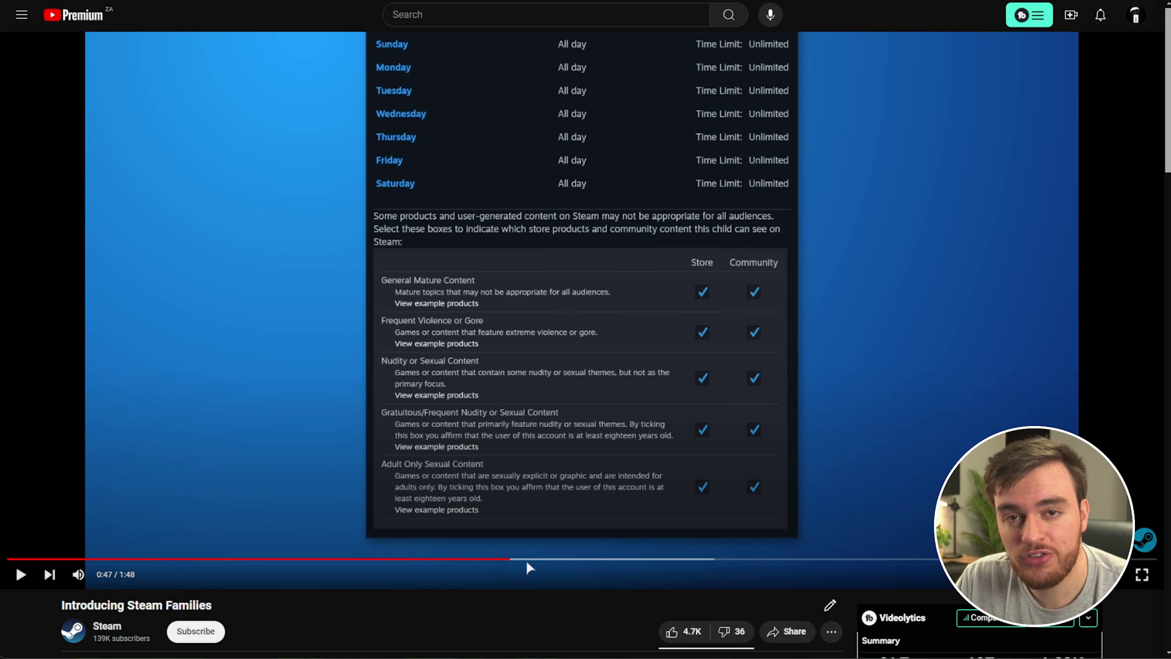
click(797, 558)
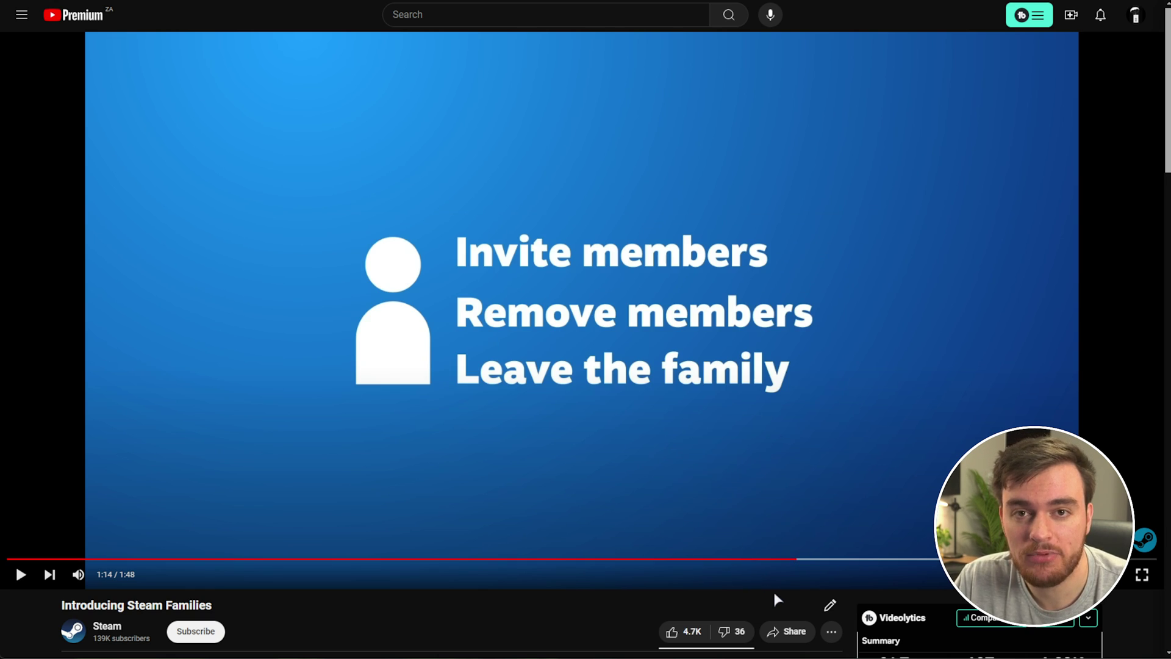
click(830, 559)
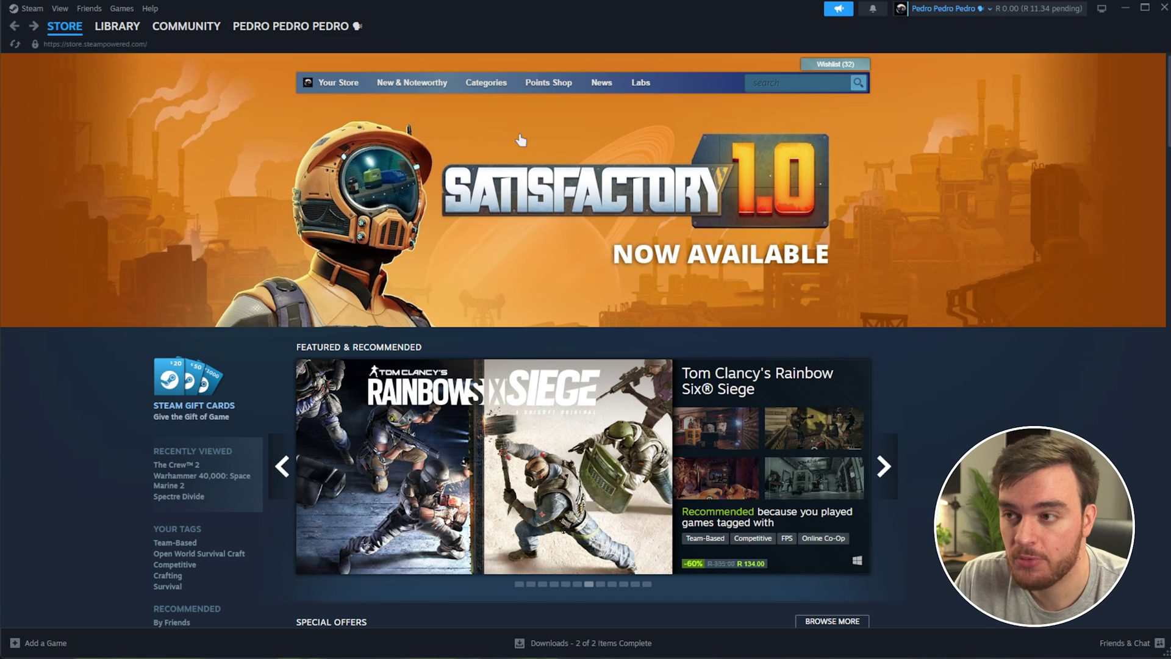
Open Steam Settings at the Family page and choose Create or Join a Steam Family
click(27, 8)
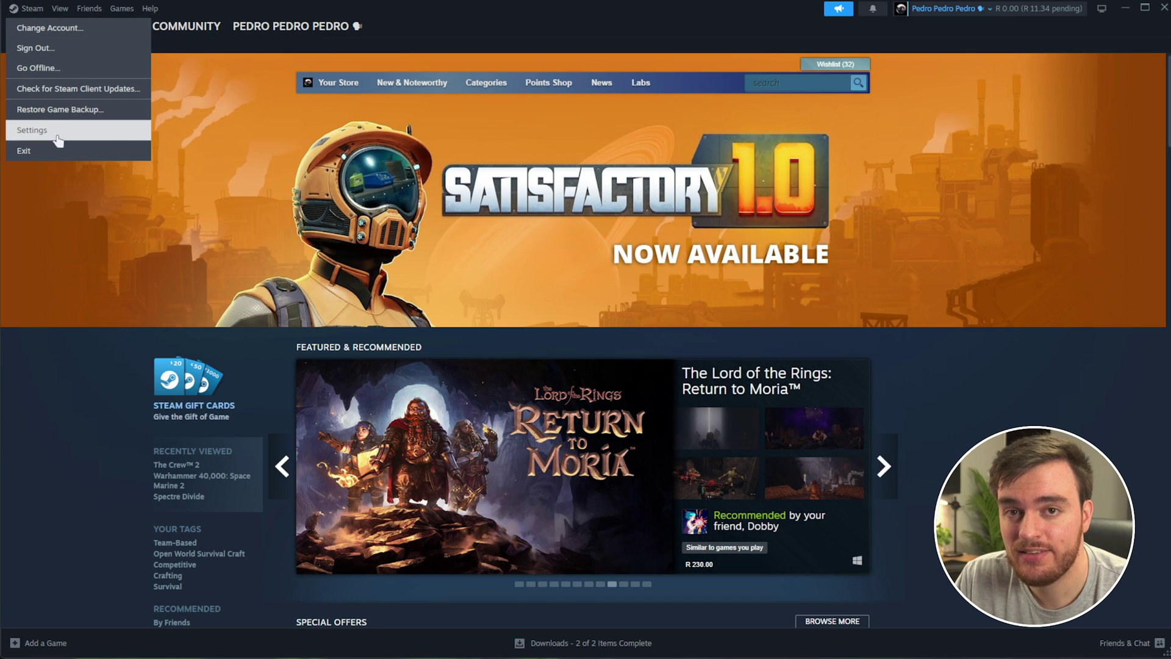
click(56, 139)
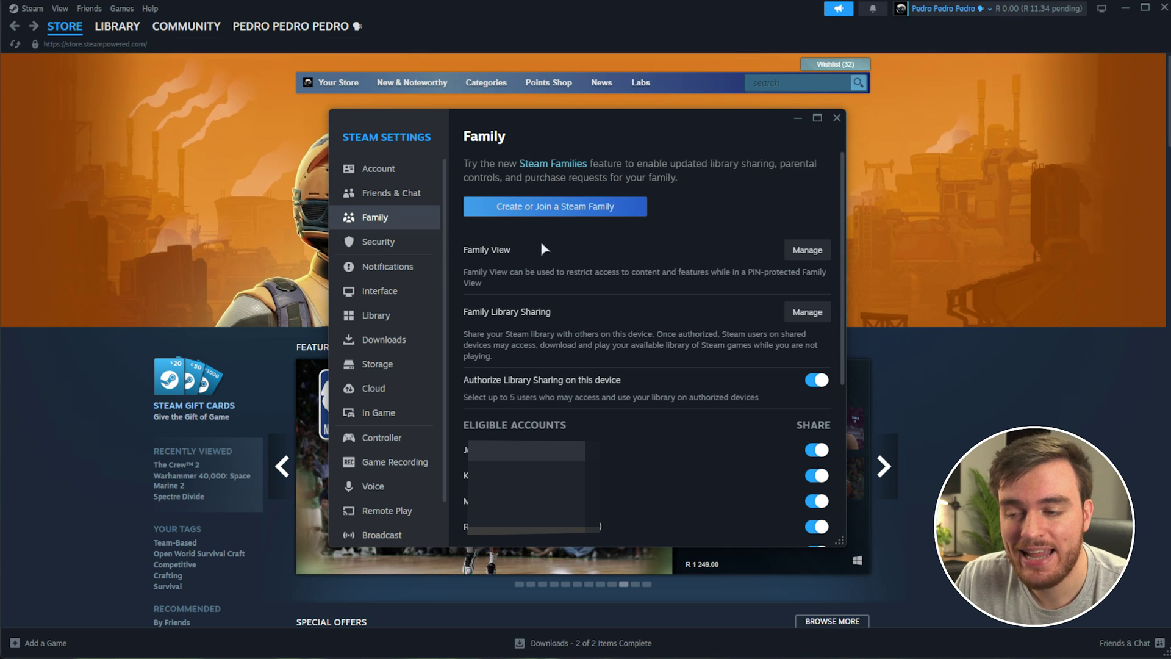
click(517, 218)
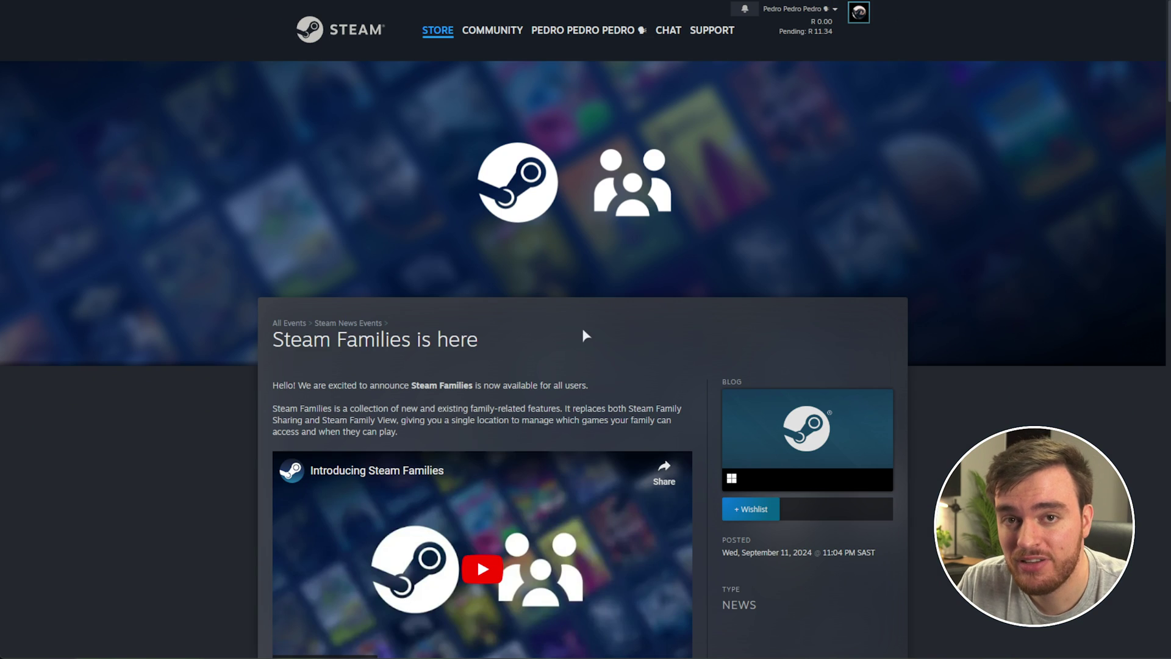
scroll(523, 342, down, 1)
scroll(524, 330, down, 5)
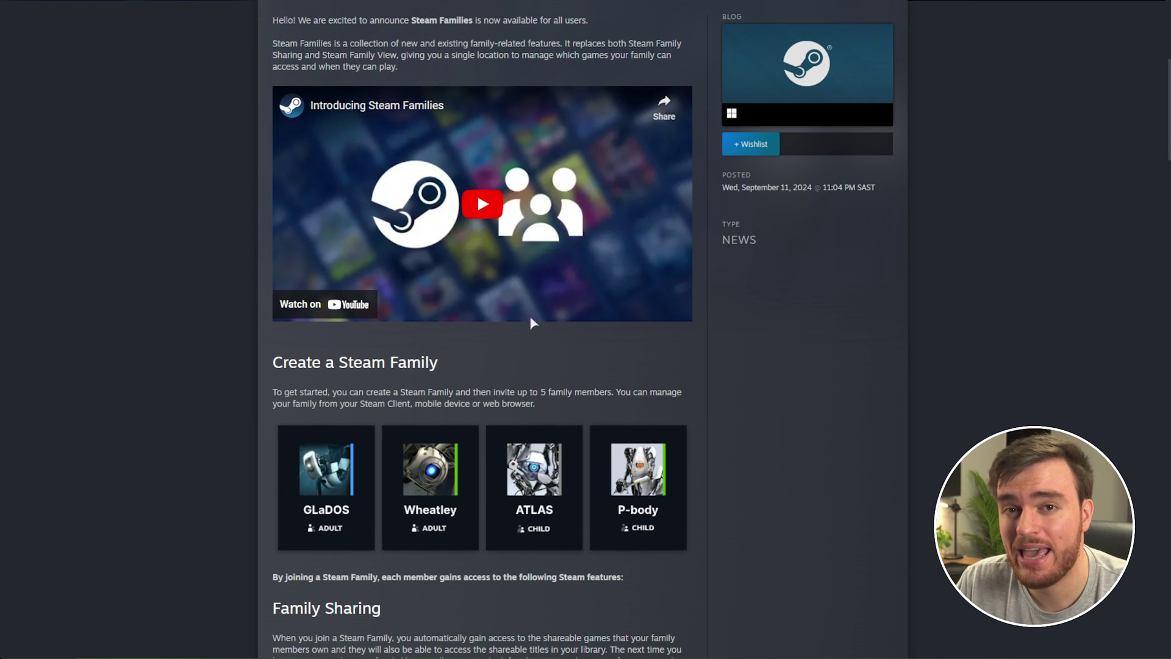
scroll(532, 323, down, 1)
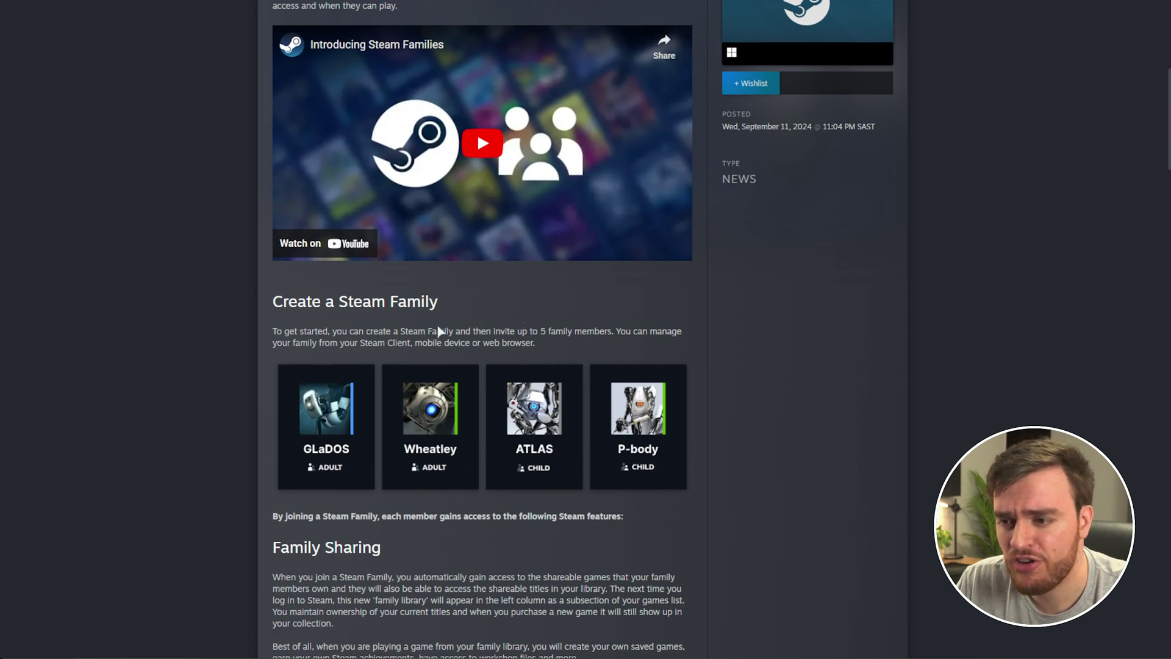
drag(474, 308, 284, 302)
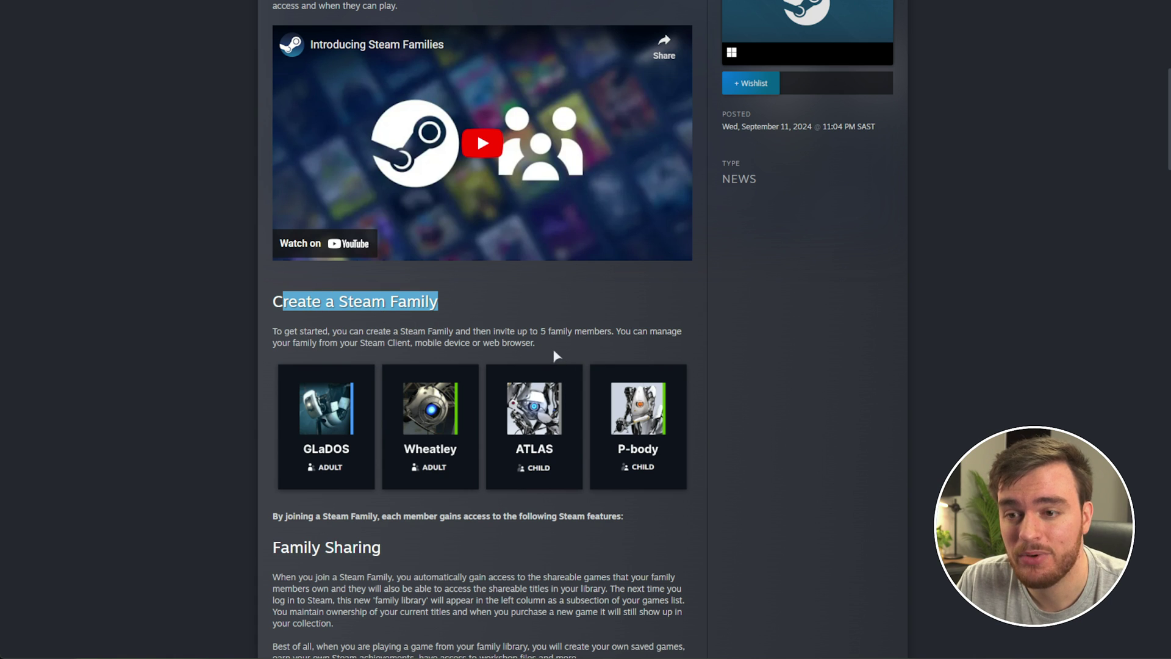
drag(541, 332, 614, 346)
scroll(601, 403, down, 5)
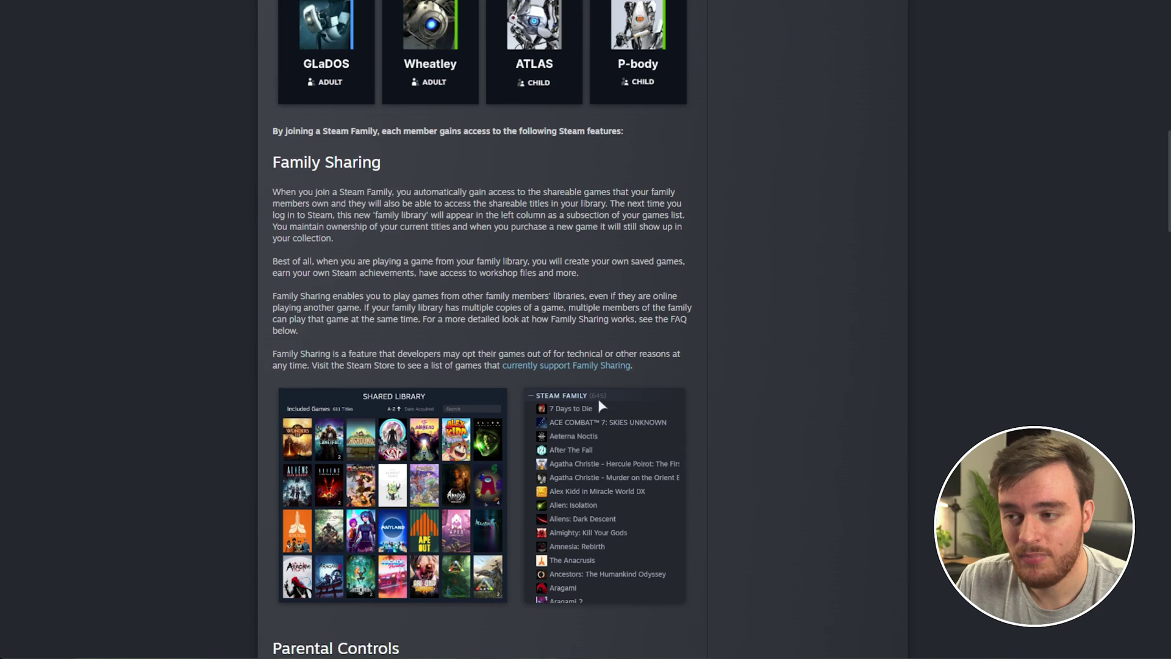
scroll(600, 405, down, 2)
scroll(610, 405, up, 2)
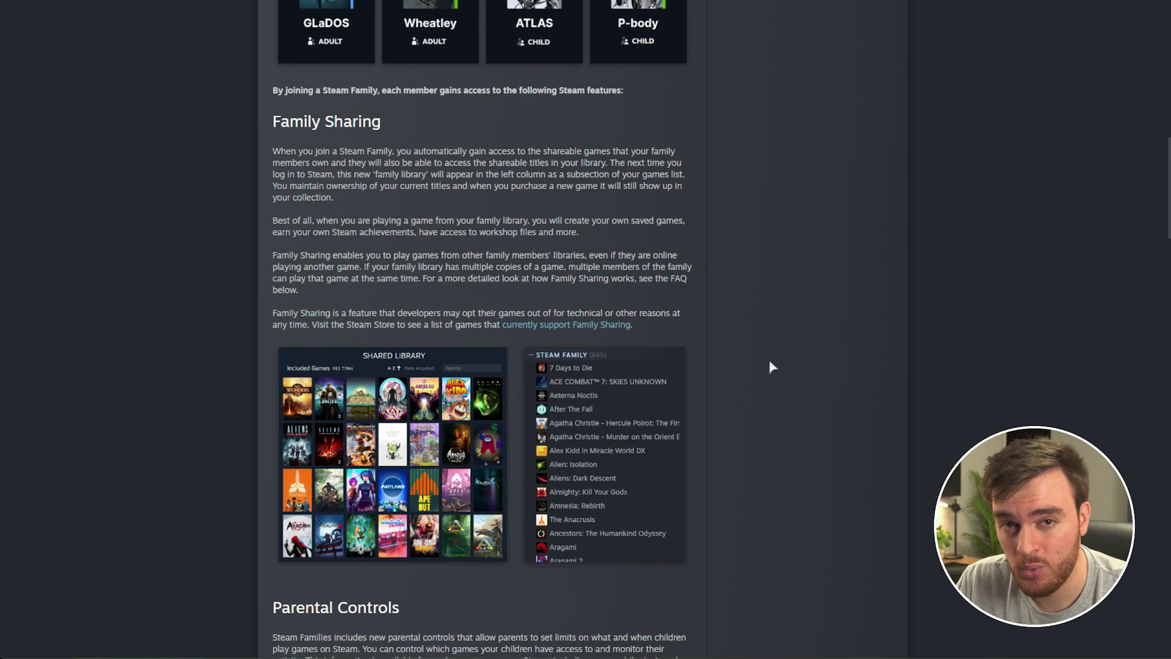
scroll(772, 366, down, 15)
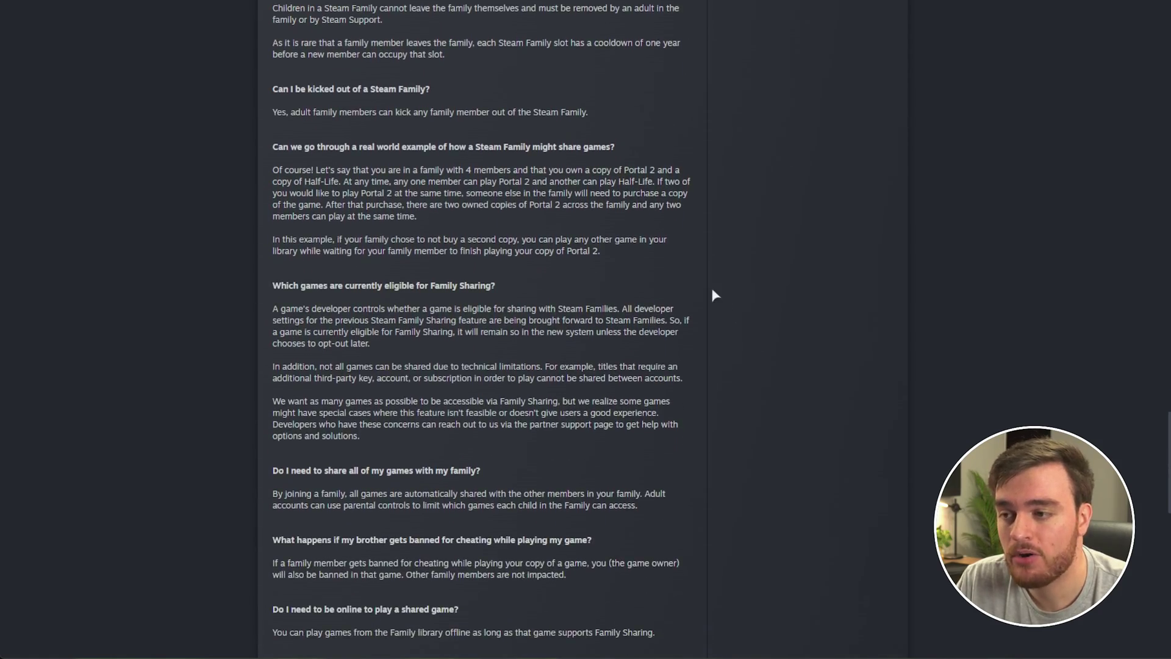
ctrl+scroll(715, 293, up, 5)
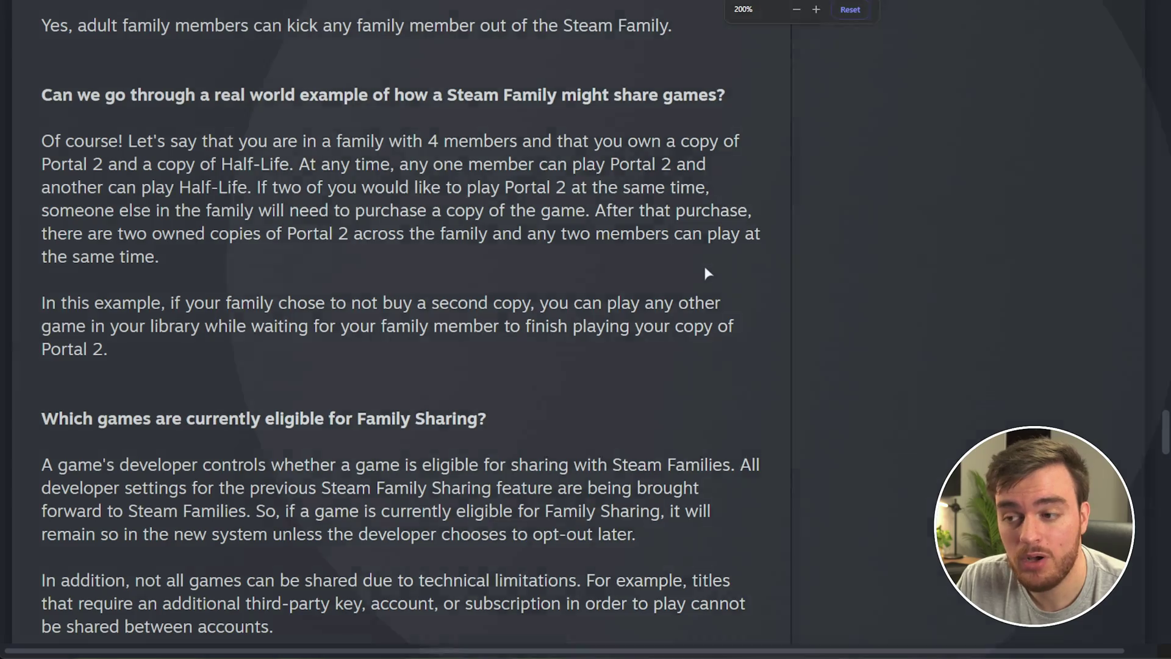
ctrl+scroll(706, 273, down, 1)
scroll(810, 300, down, 2)
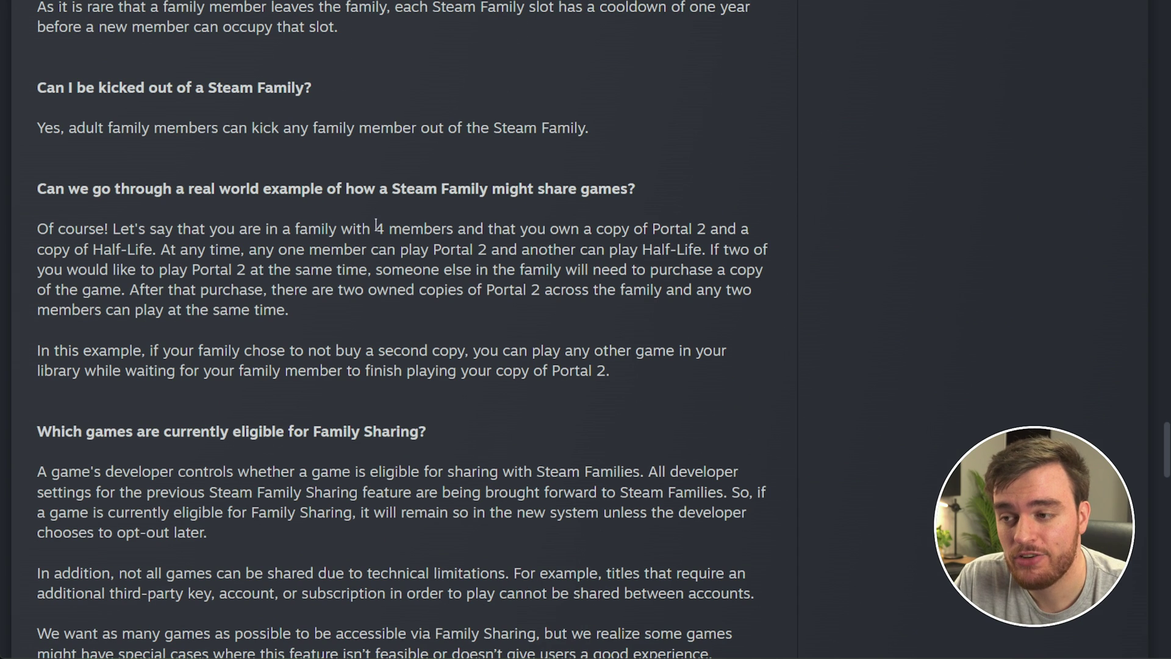
drag(370, 229, 454, 231)
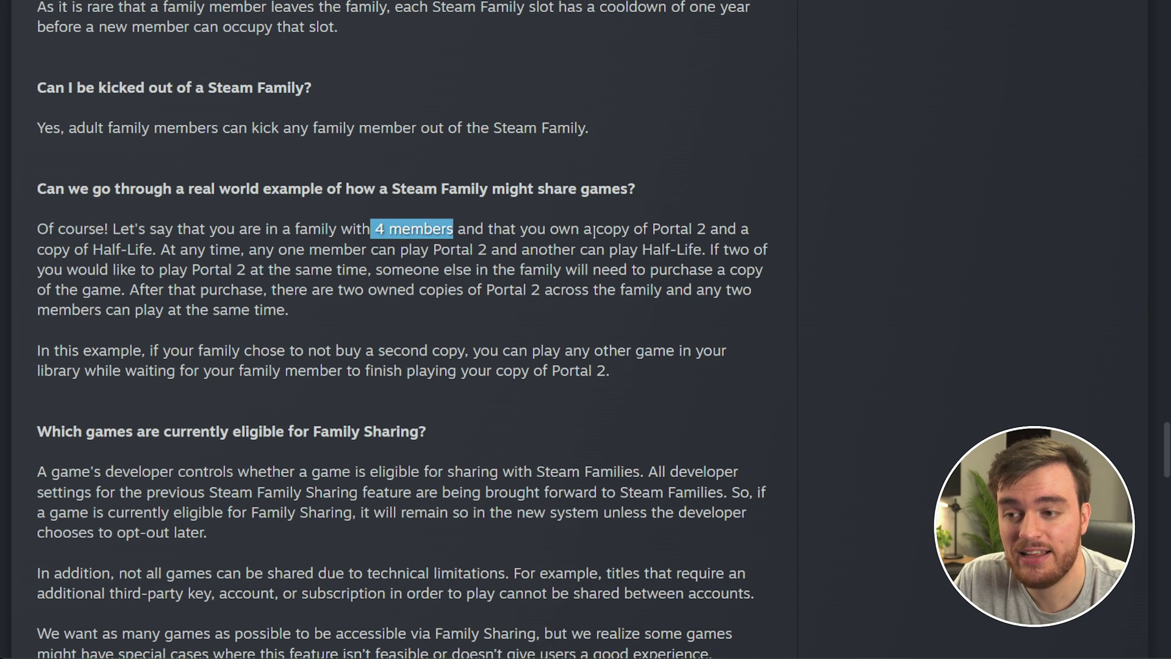
drag(594, 231, 706, 231)
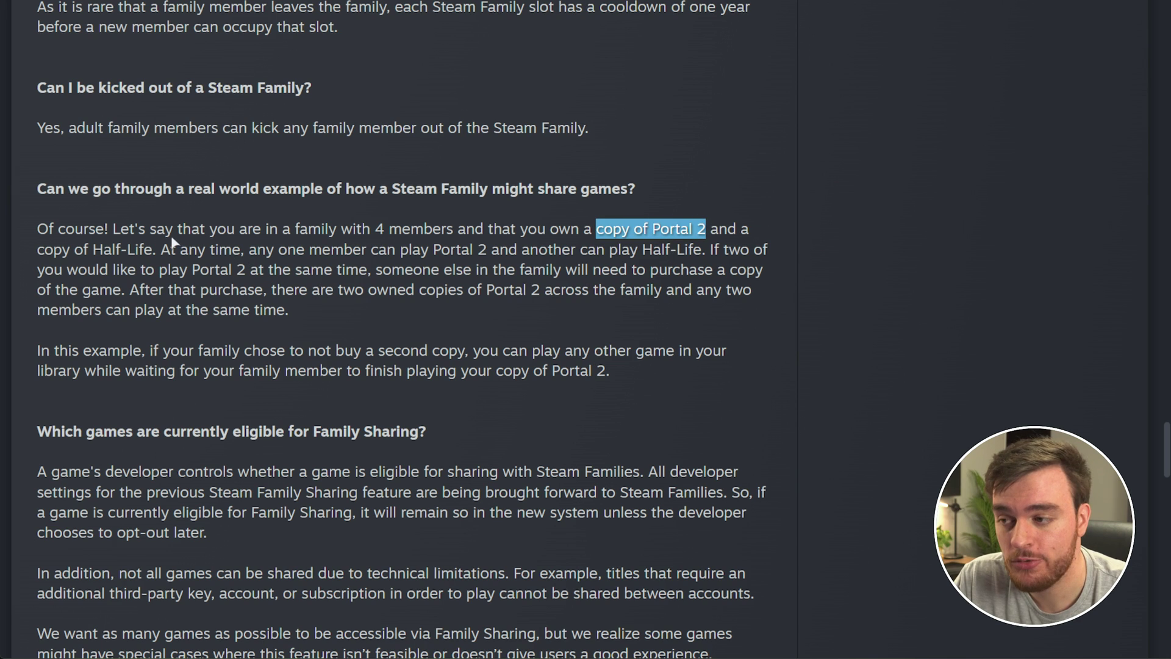
drag(152, 250, 478, 250)
drag(639, 250, 694, 250)
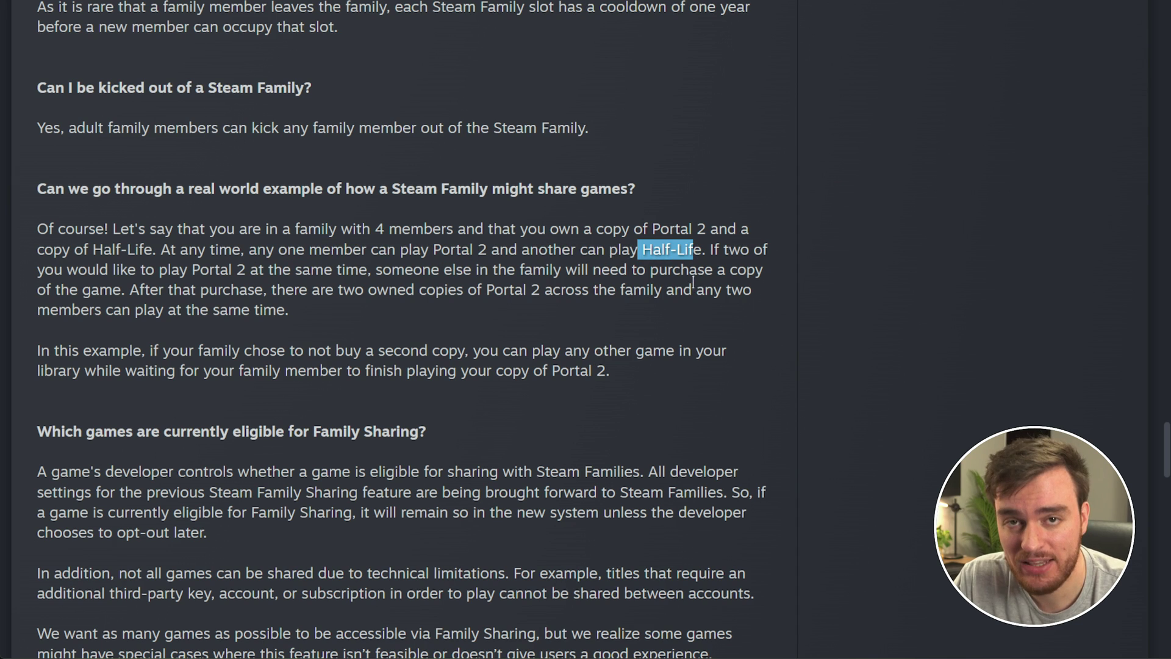
drag(191, 270, 368, 271)
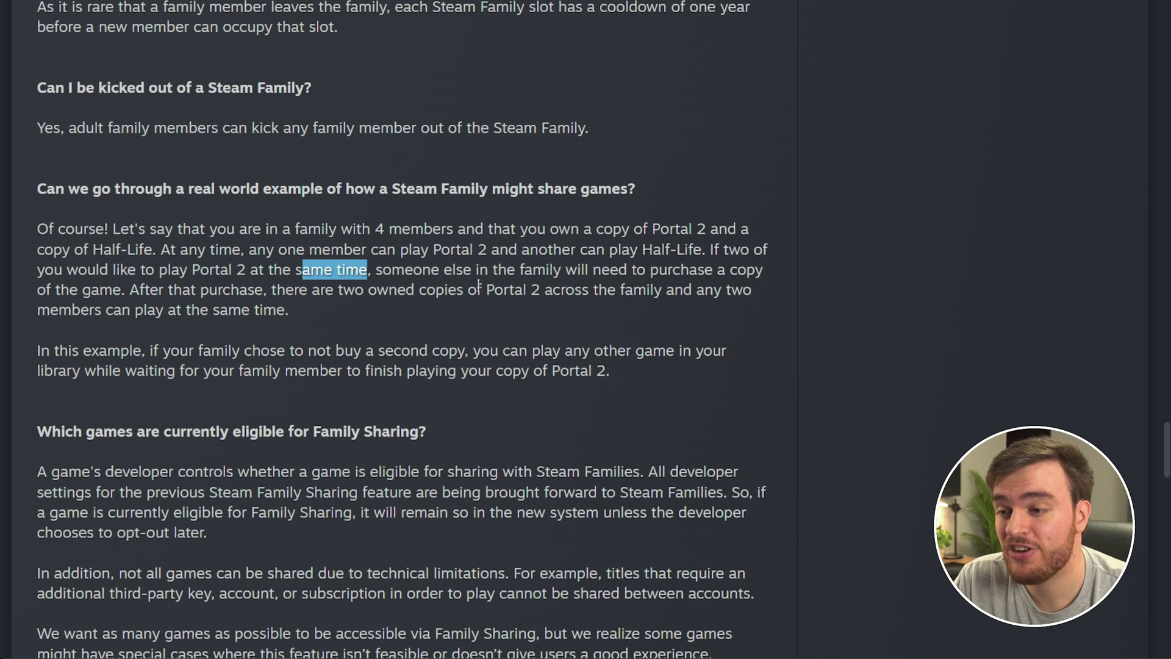
drag(464, 350, 332, 350)
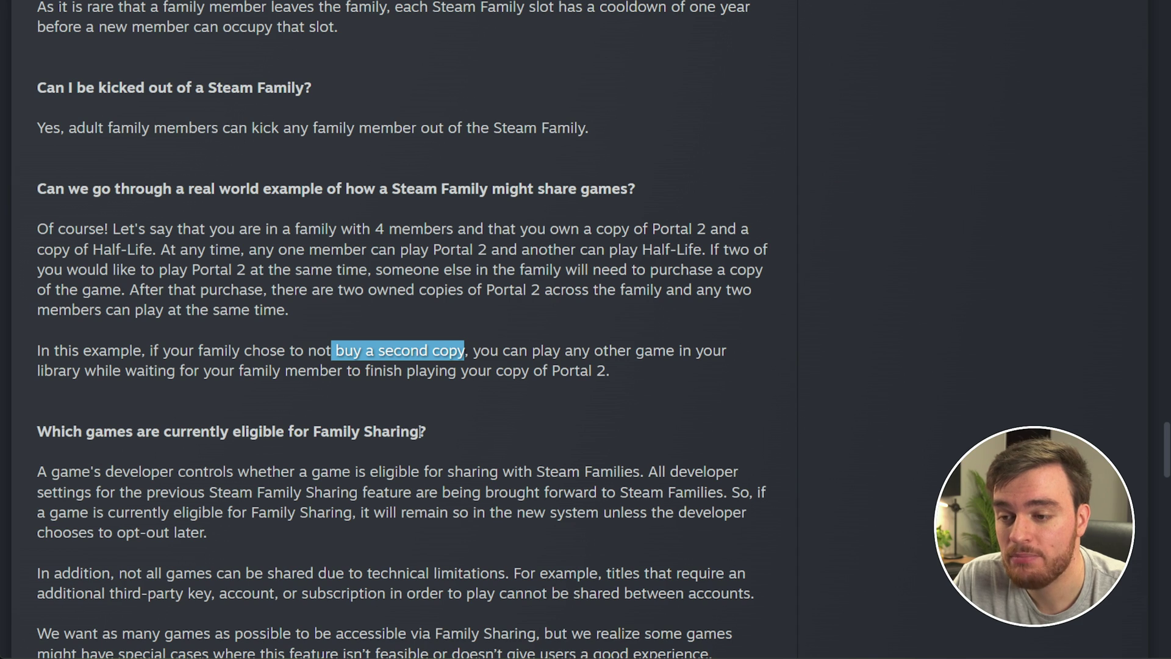
drag(533, 351, 680, 351)
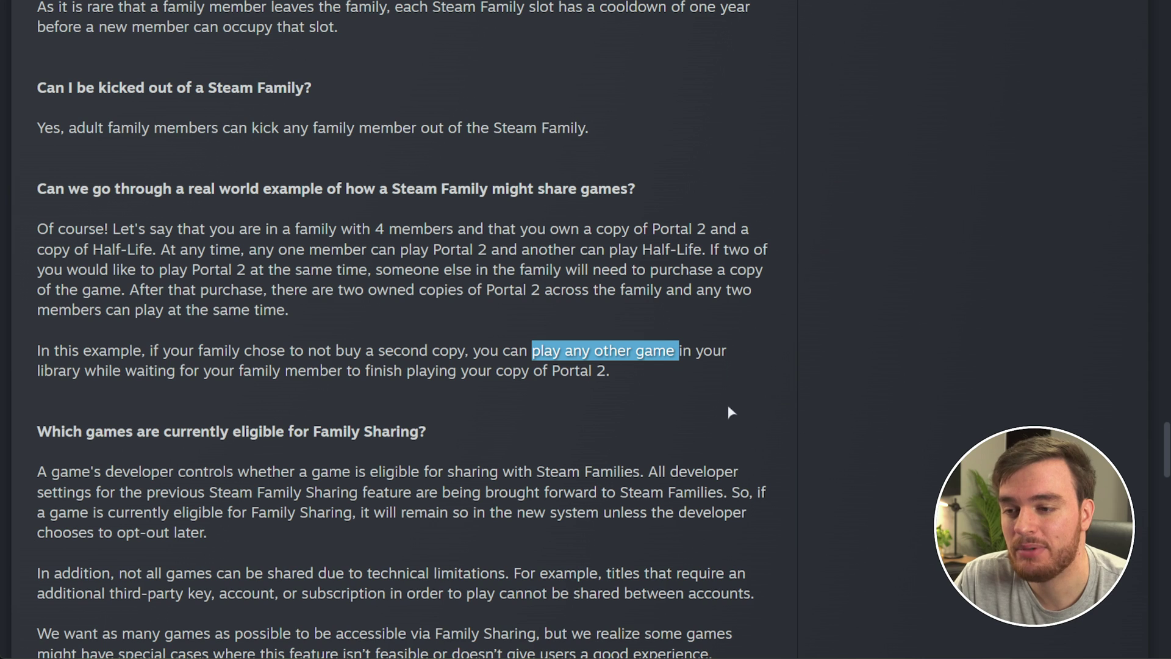
scroll(717, 399, down, 3)
drag(428, 249, 10, 252)
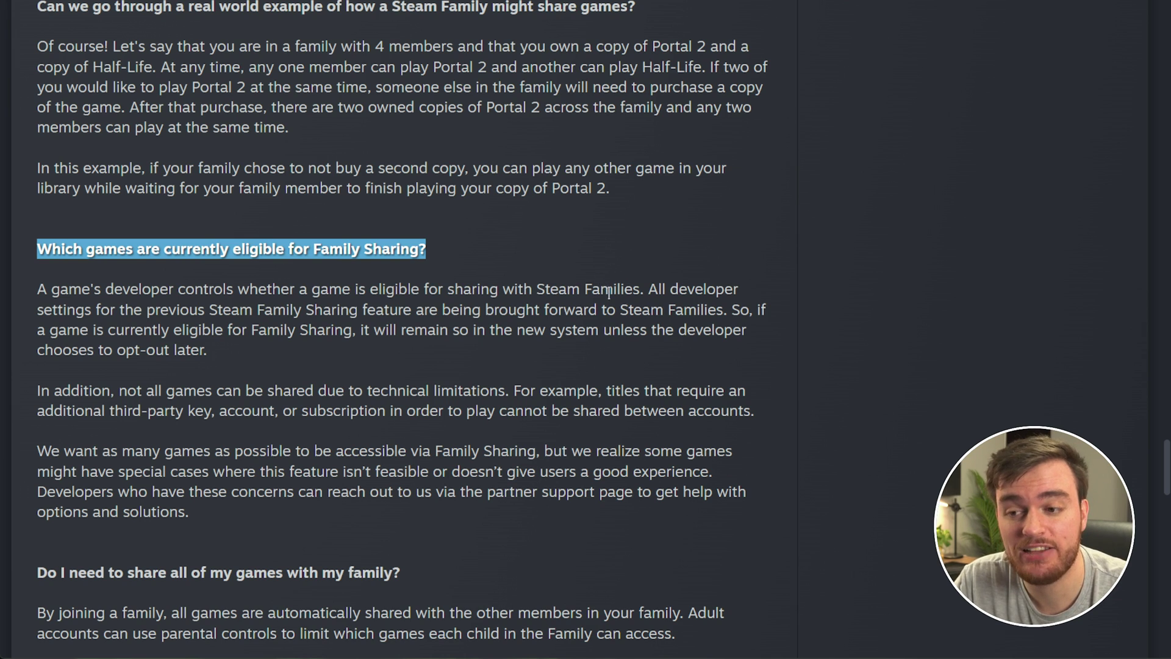
click(466, 264)
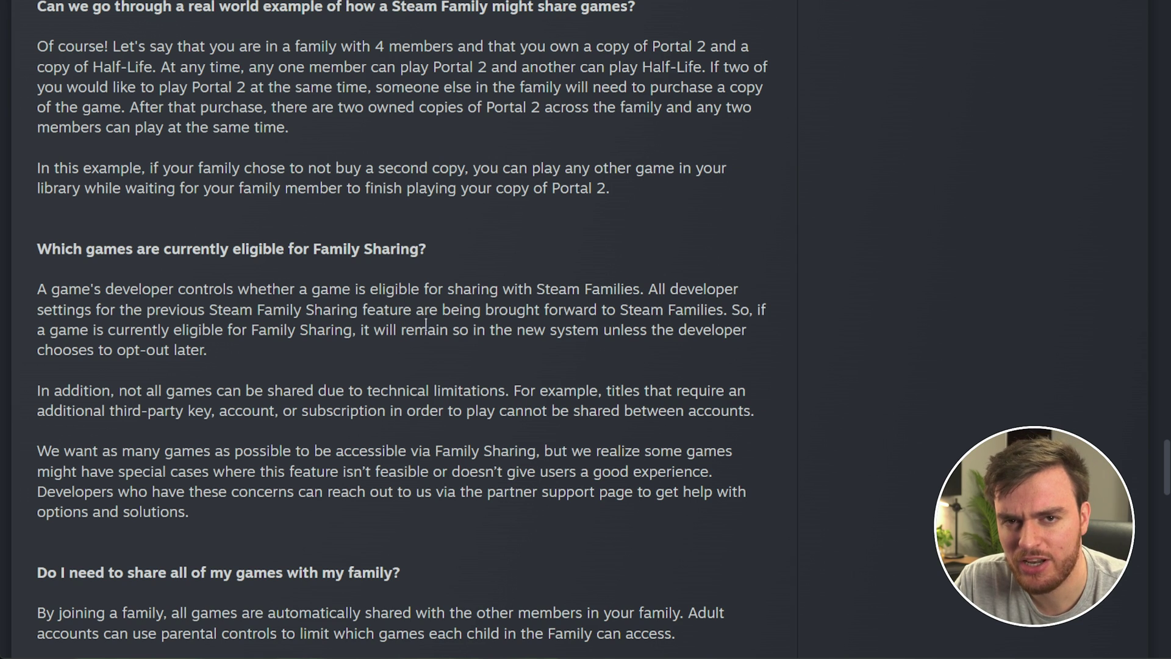
scroll(426, 325, down, 6)
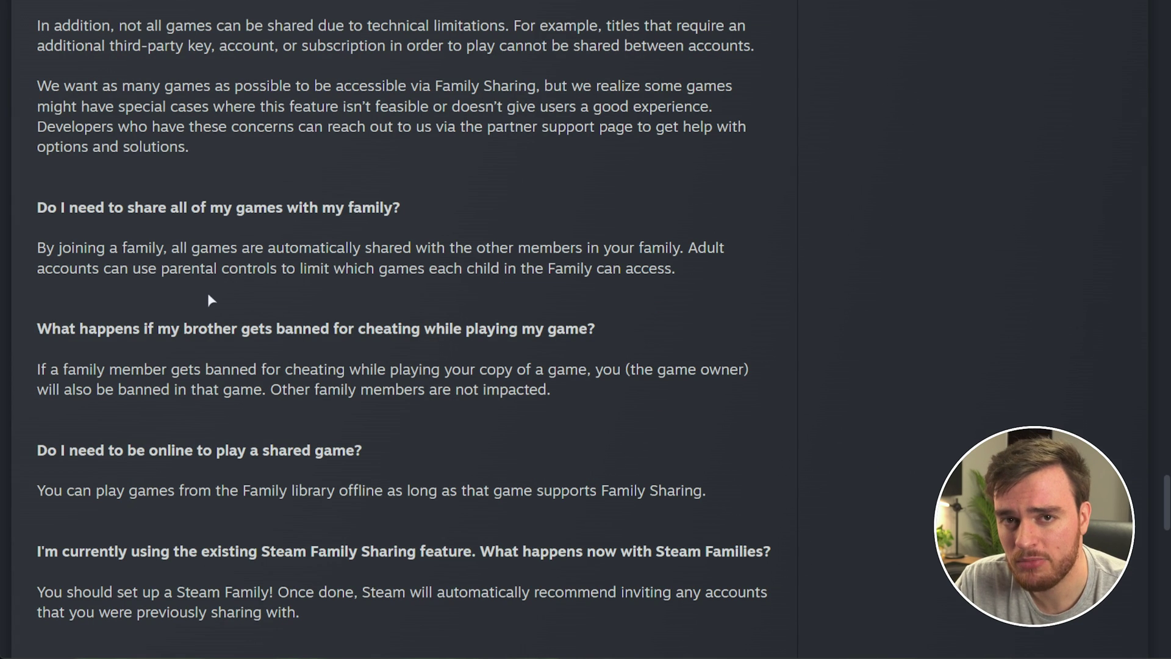
drag(38, 244, 410, 244)
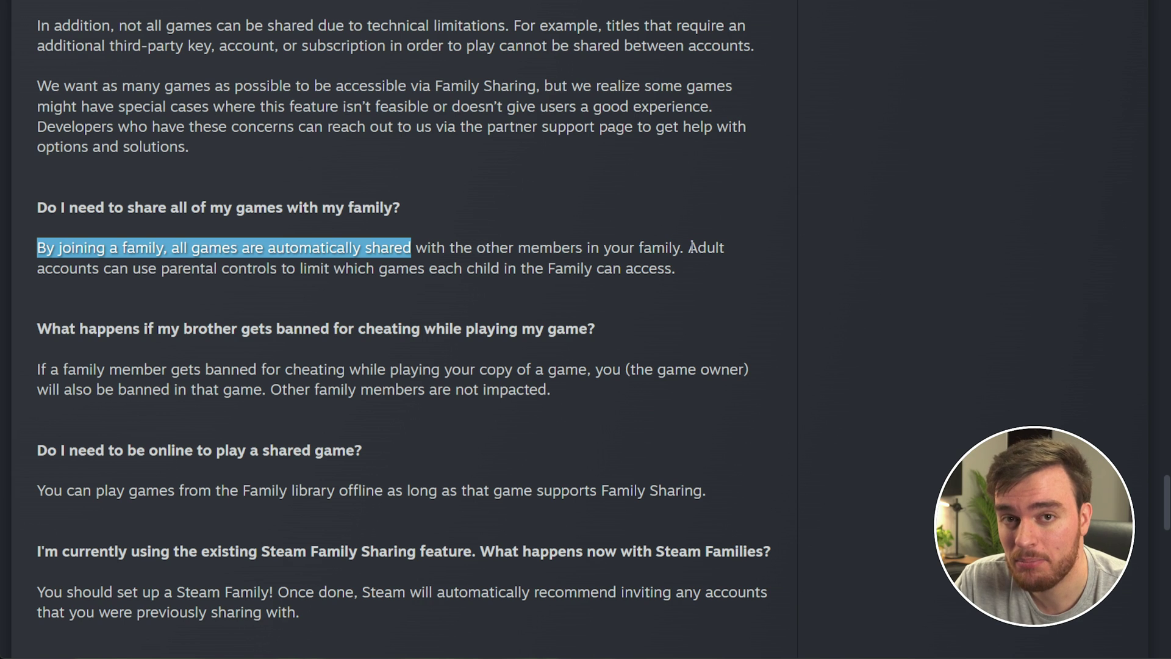
drag(157, 269, 385, 276)
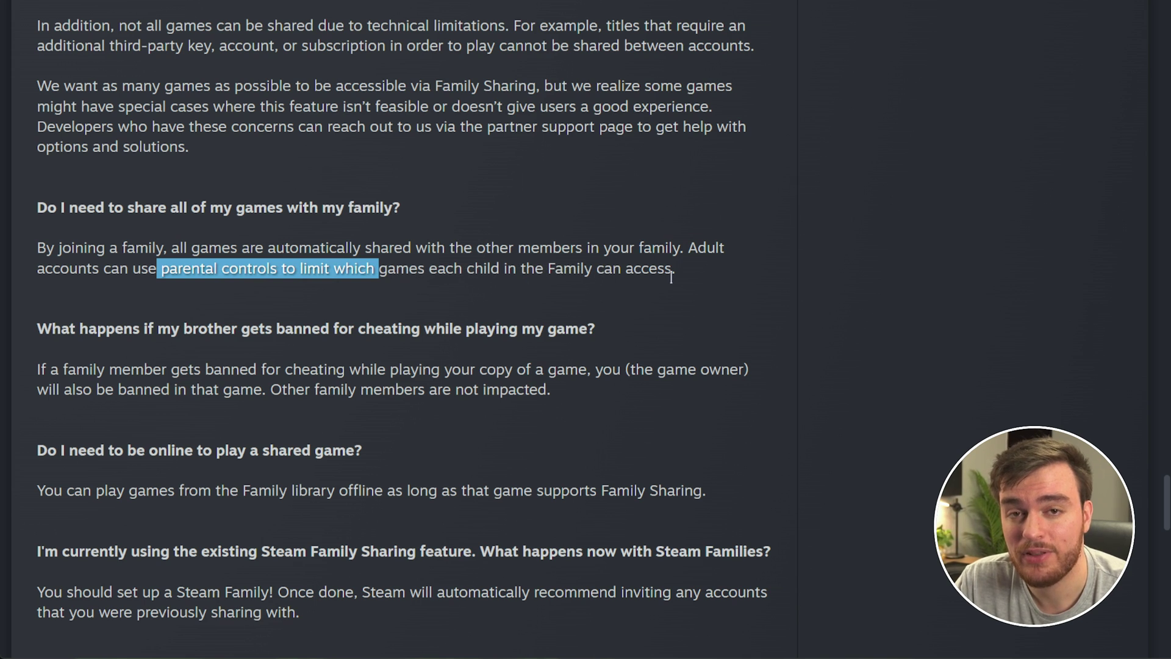
drag(180, 336, 278, 332)
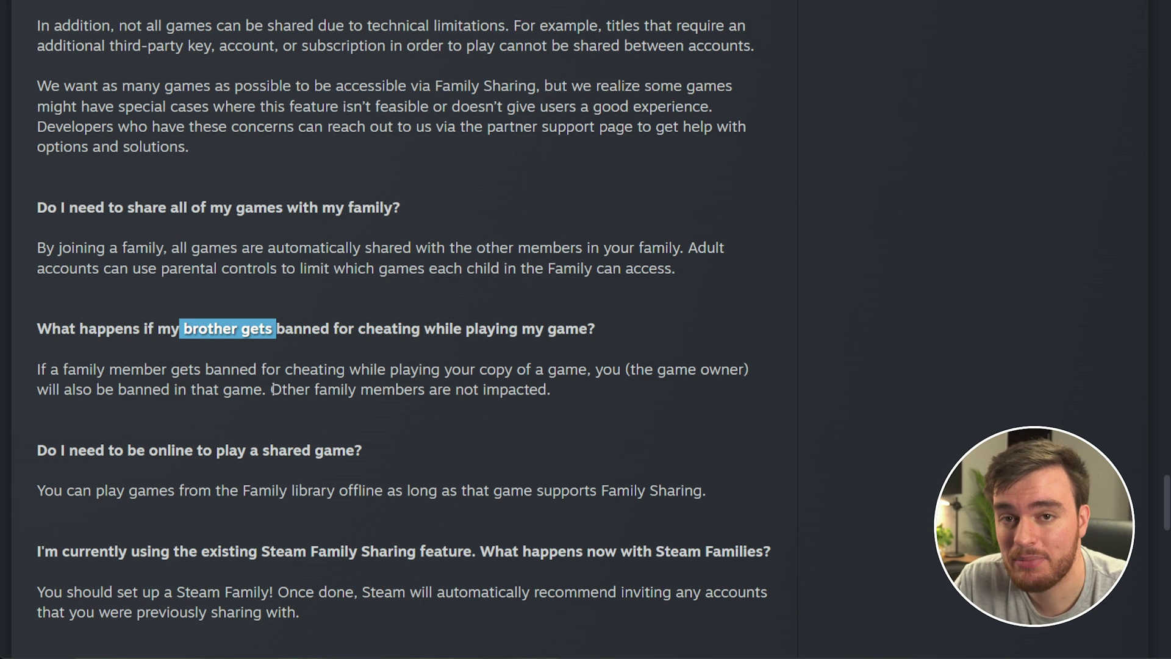
scroll(276, 395, down, 2)
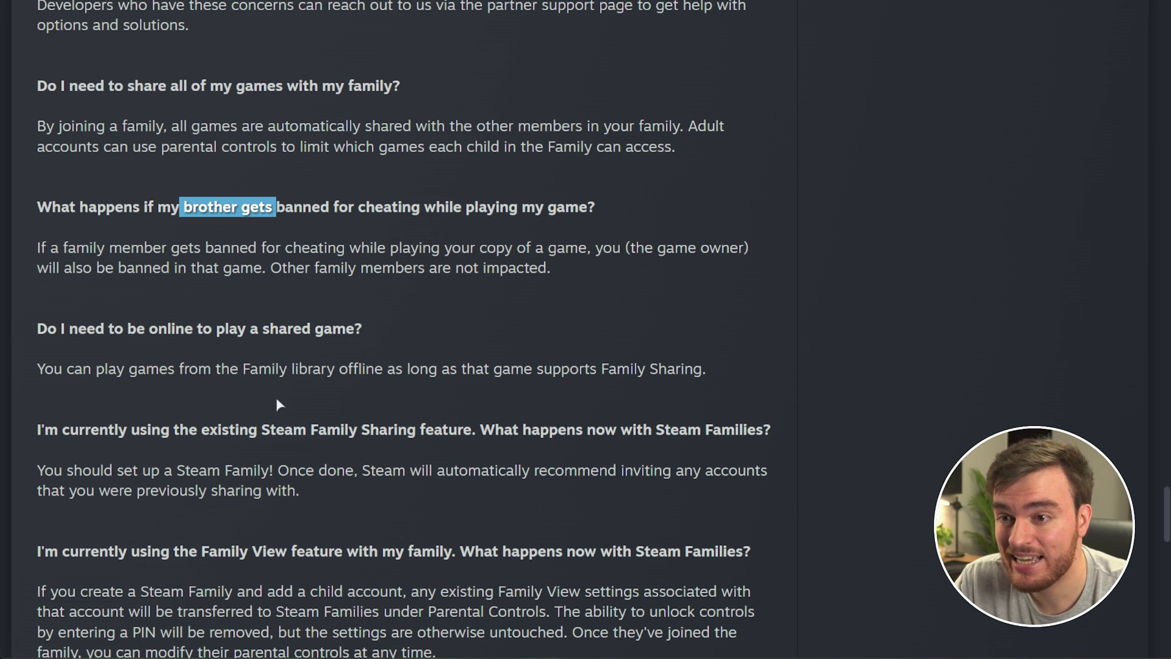
drag(596, 247, 756, 246)
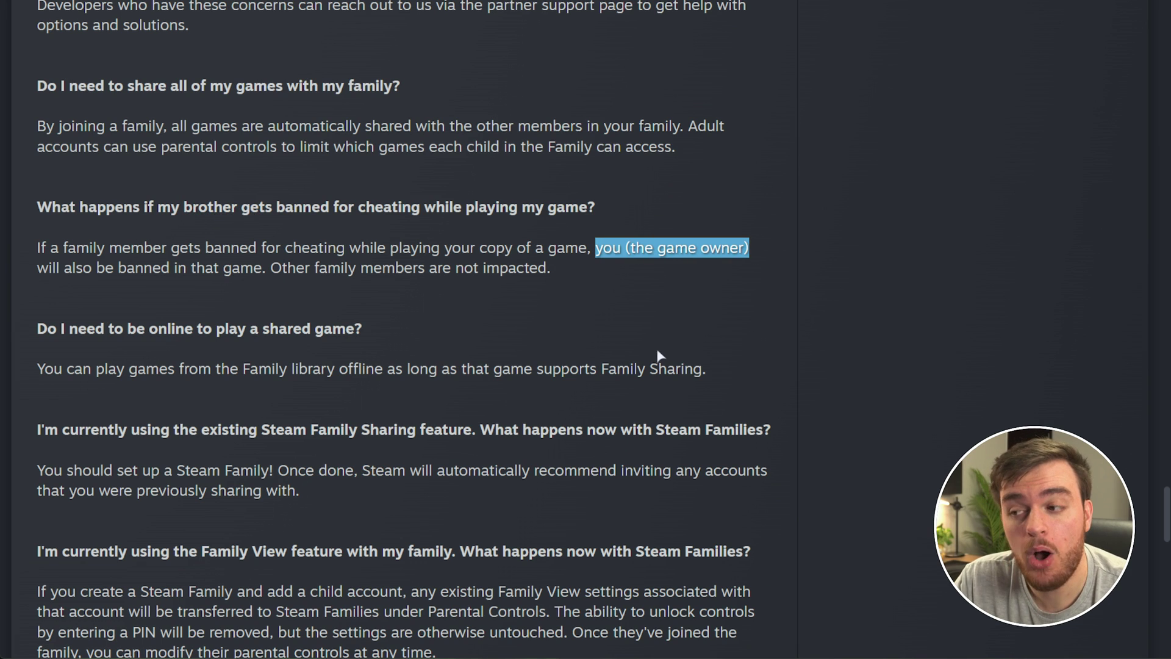
drag(266, 268, 37, 268)
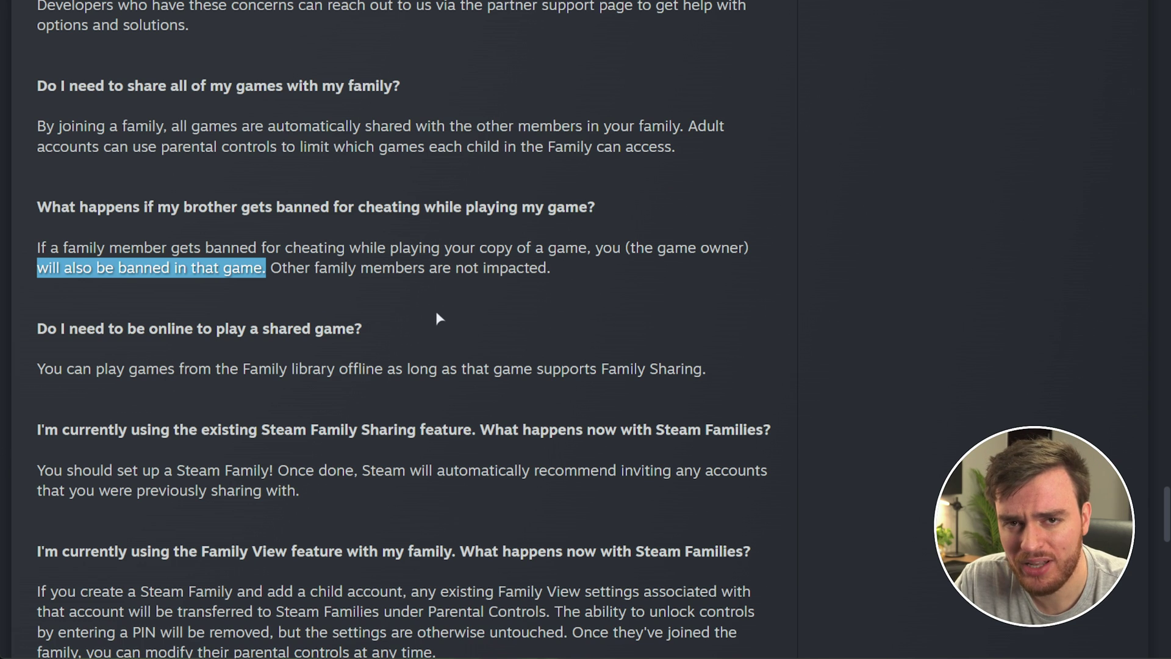
click(322, 285)
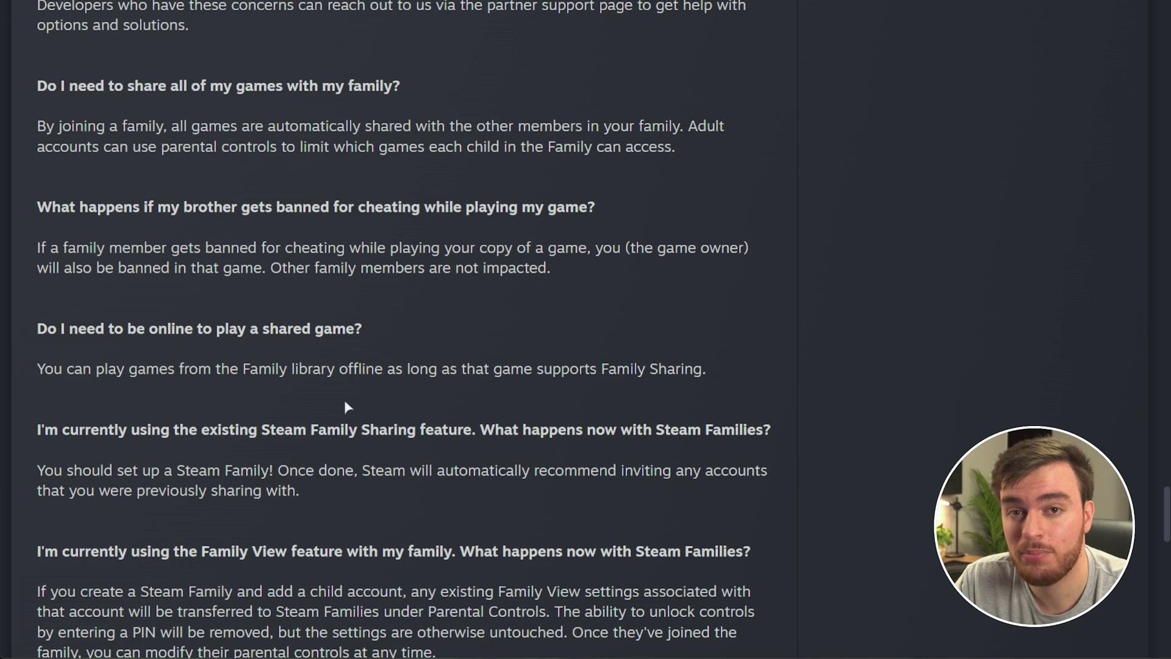
drag(238, 369, 338, 370)
double_click(350, 368)
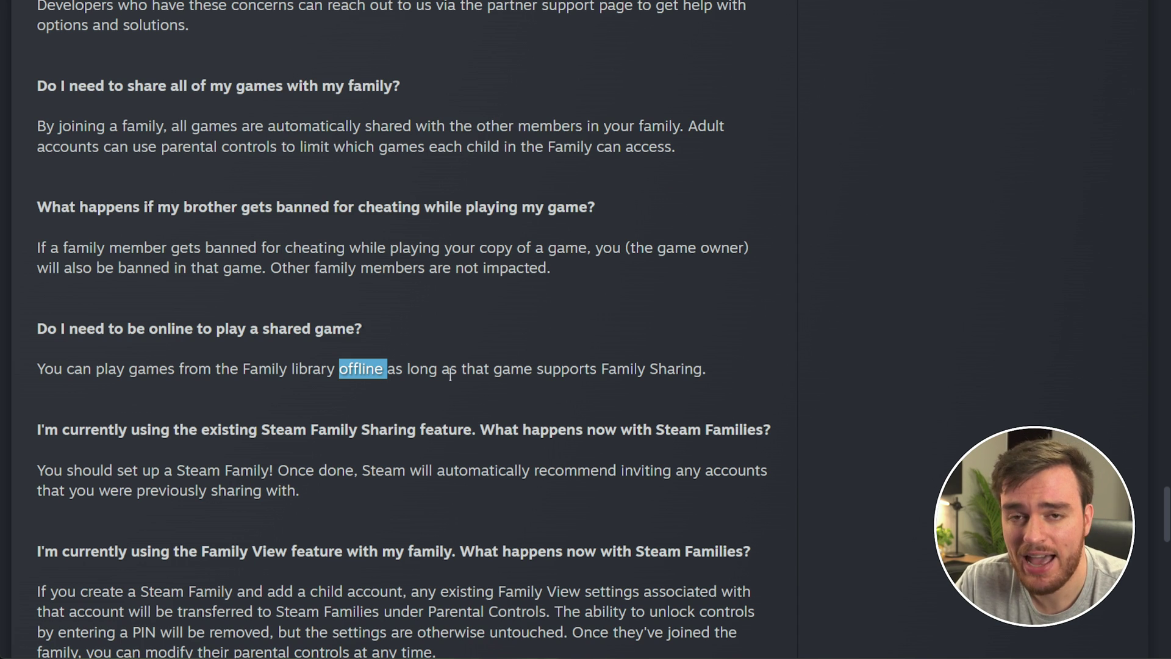
drag(602, 369, 702, 369)
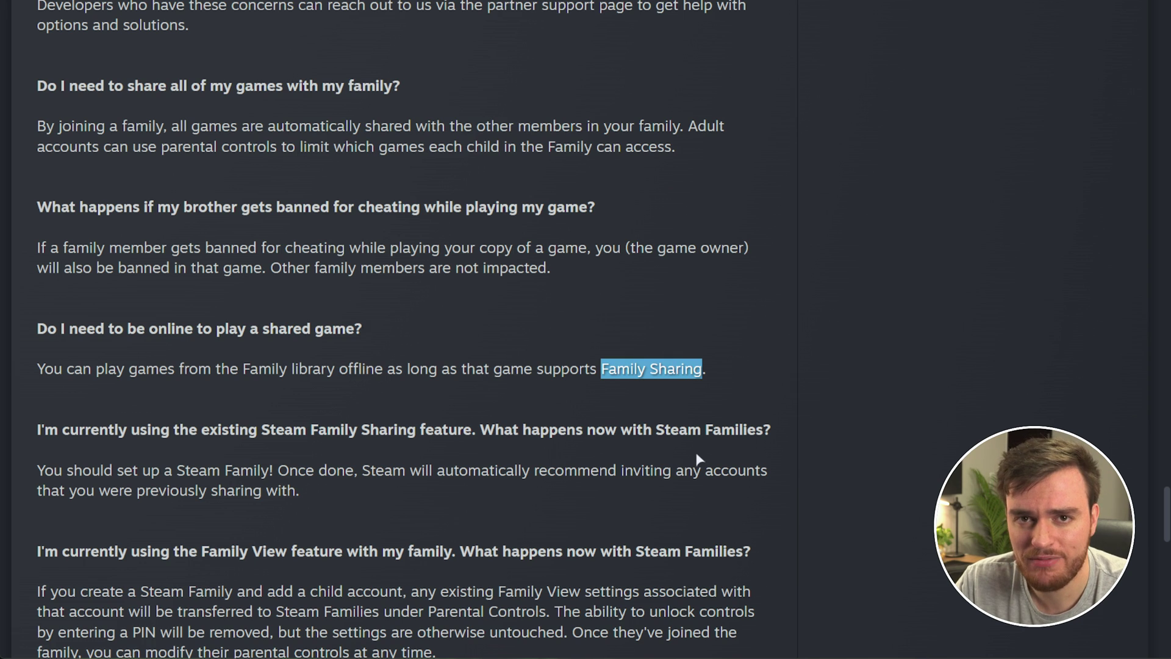
scroll(227, 303, down, 2)
click(227, 303)
drag(262, 303, 472, 303)
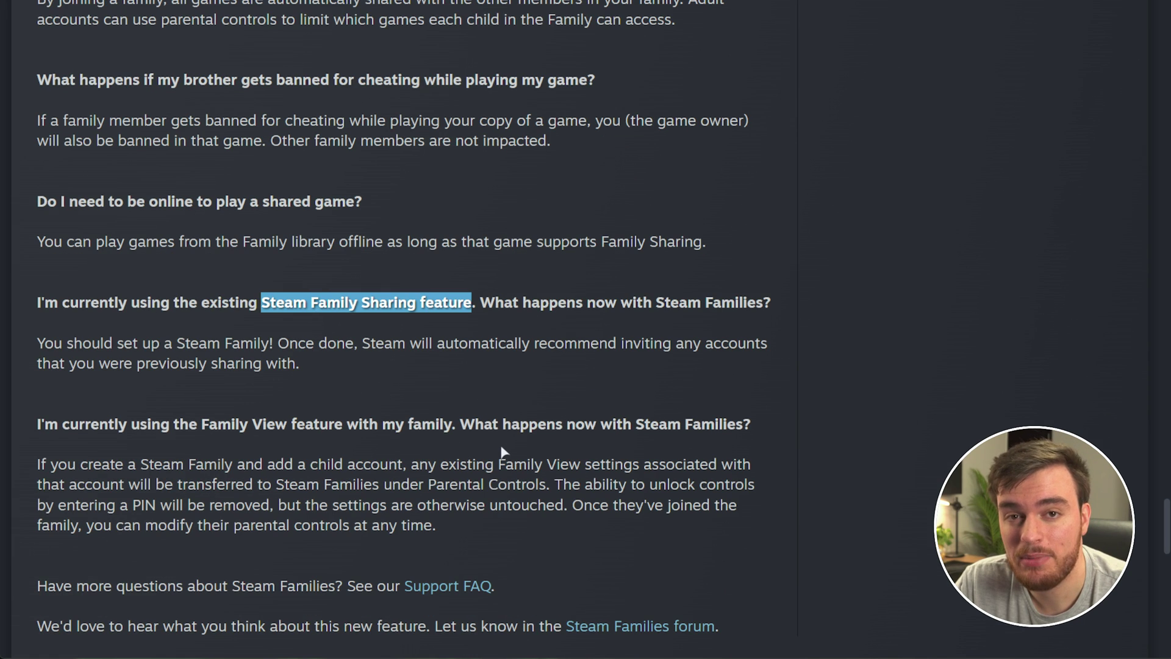
drag(177, 343, 269, 343)
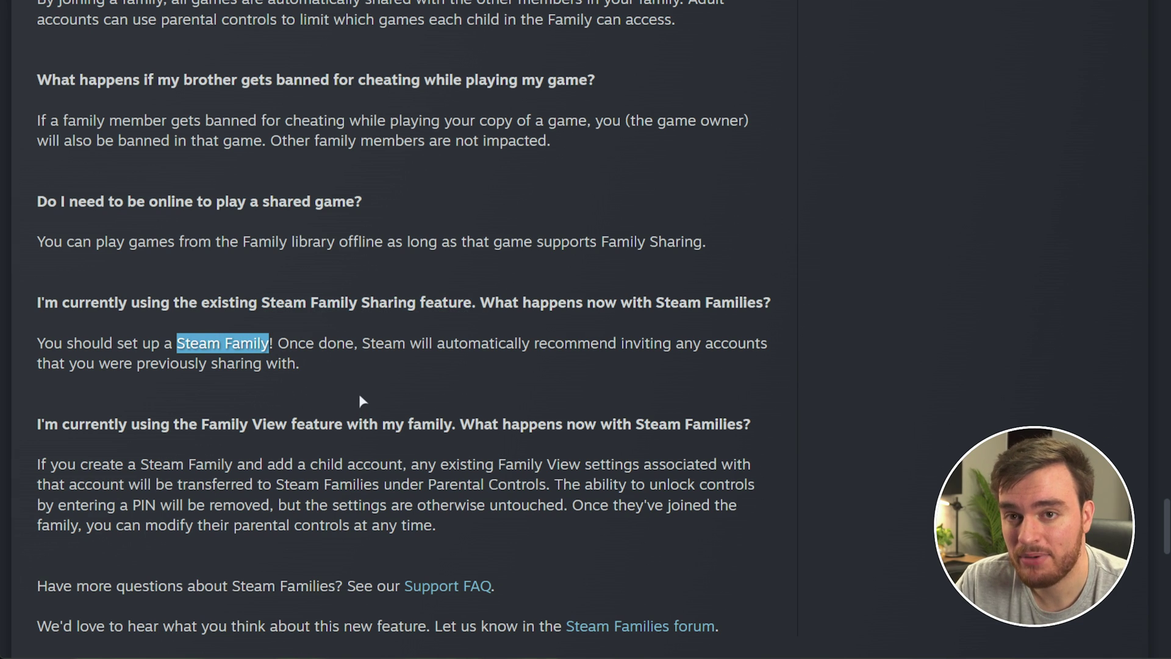
drag(362, 343, 767, 343)
drag(311, 364, 96, 365)
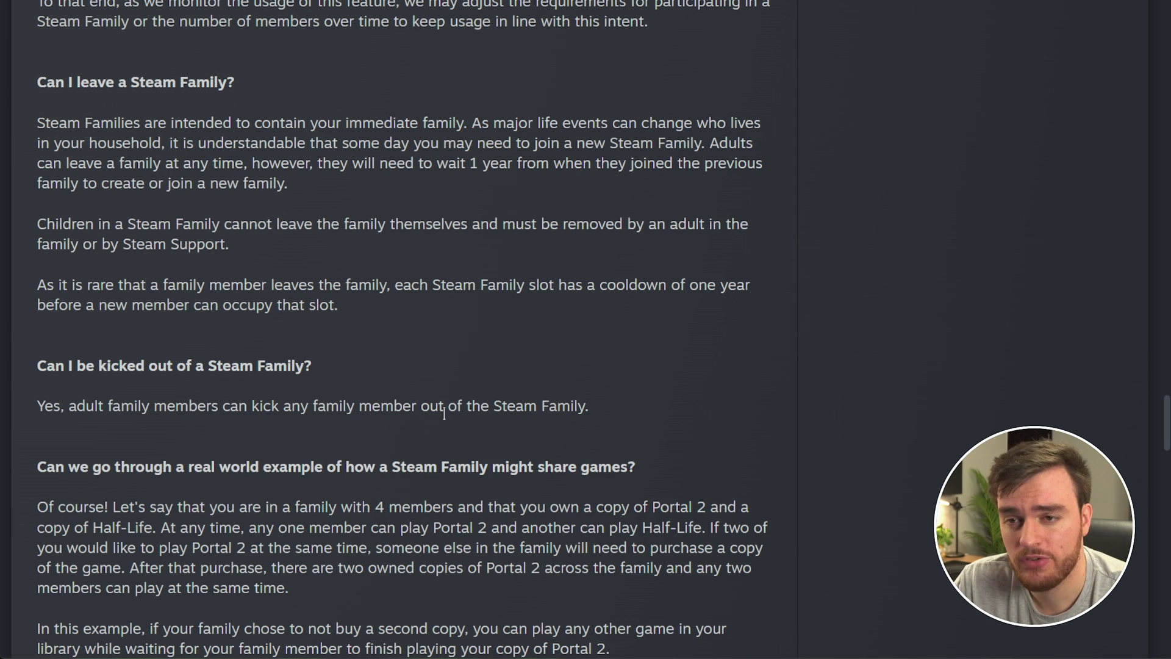
Highlight the announcement's lines about adults removing members and about leaving a Steam Family
drag(52, 406, 412, 406)
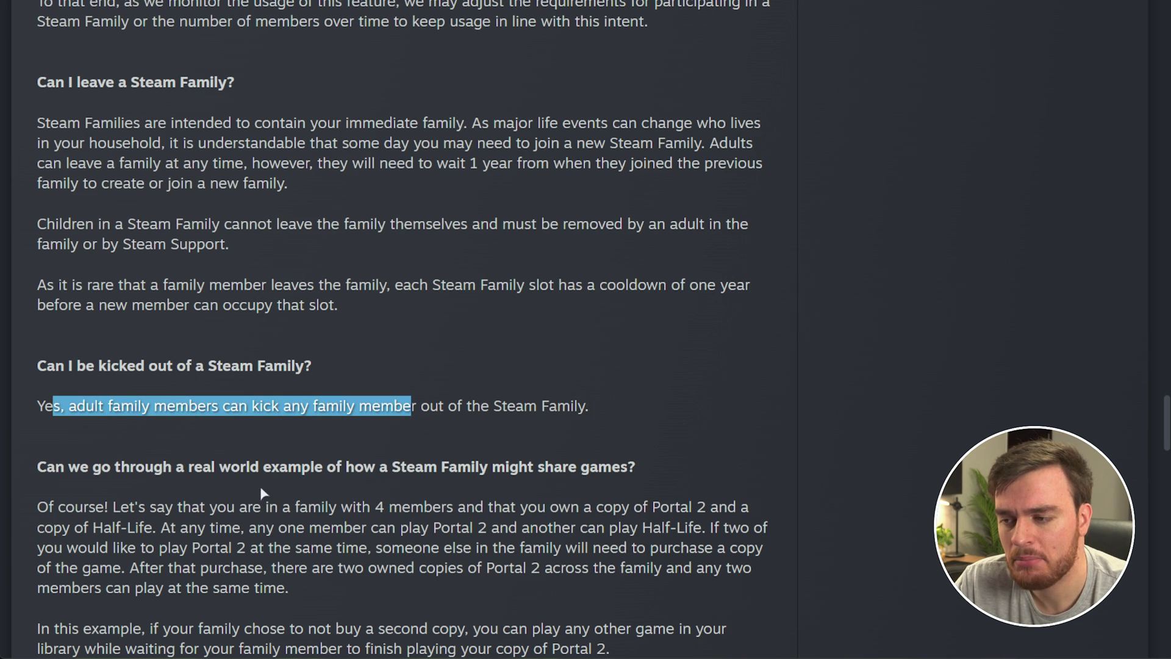
drag(313, 406, 586, 407)
click(580, 451)
scroll(427, 456, up, 4)
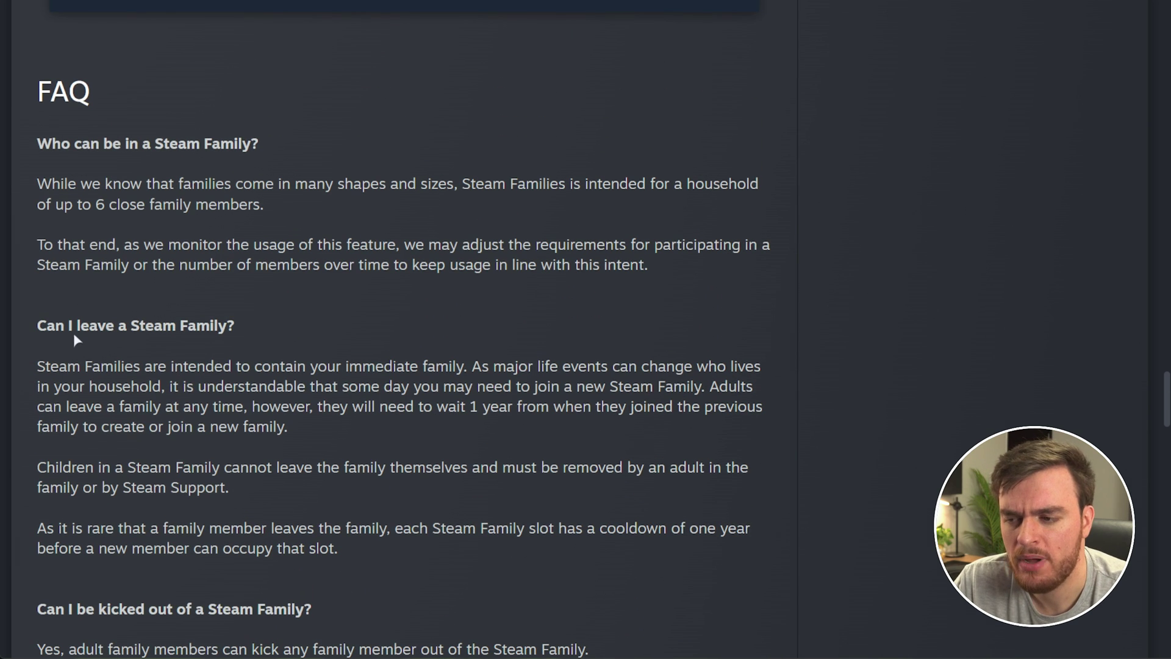
drag(72, 326, 234, 326)
scroll(337, 465, up, 15)
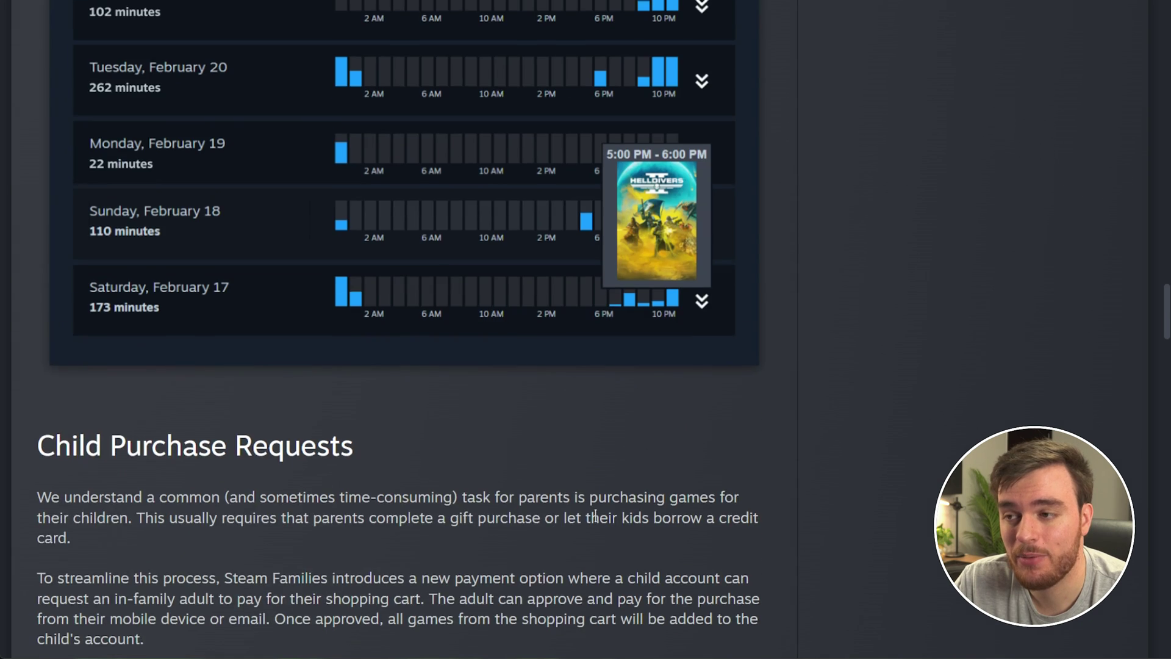
Close Settings, reopen Steam Settings, and choose Create or Join a Steam Family
scroll(918, 433, down, 1)
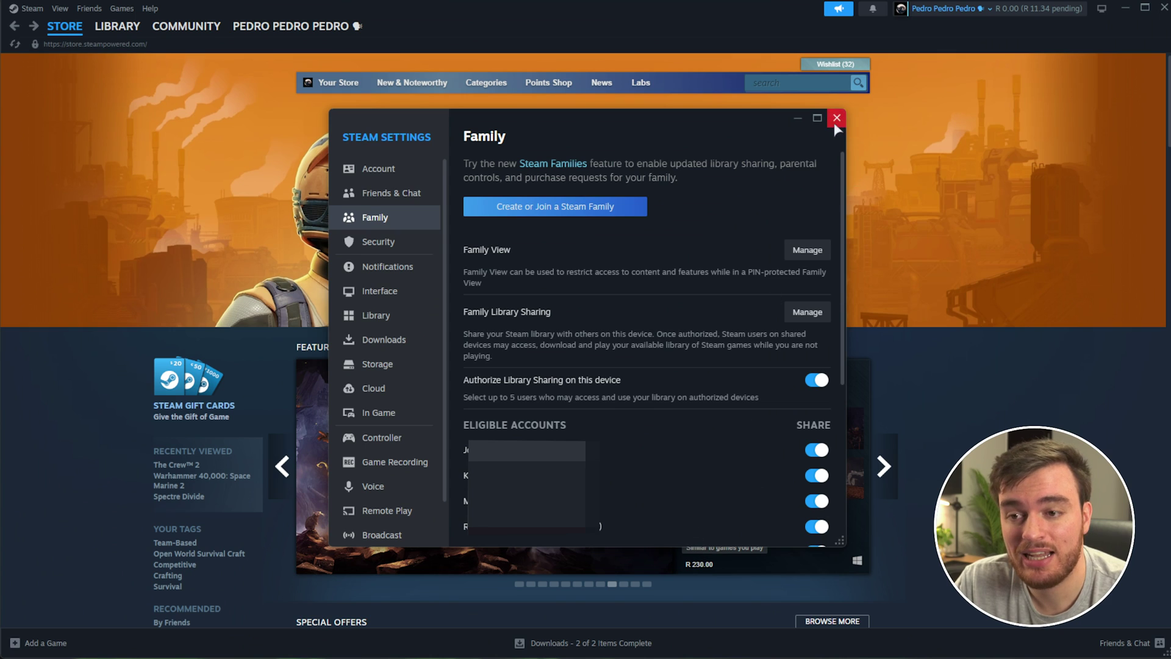
click(836, 121)
click(32, 8)
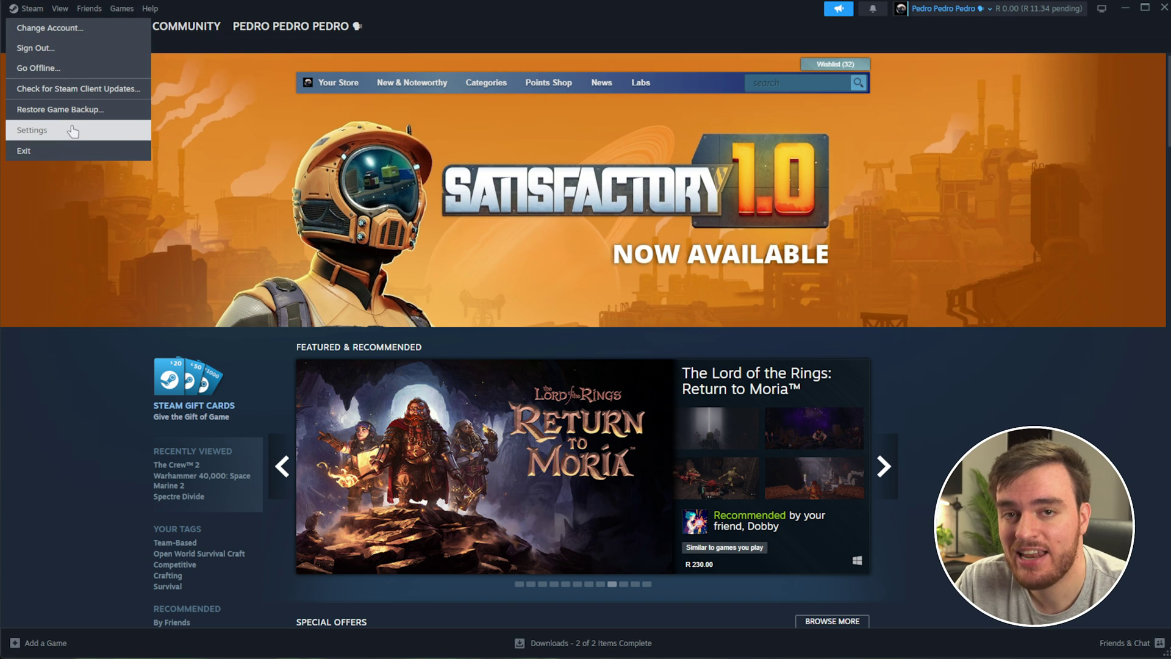
click(32, 130)
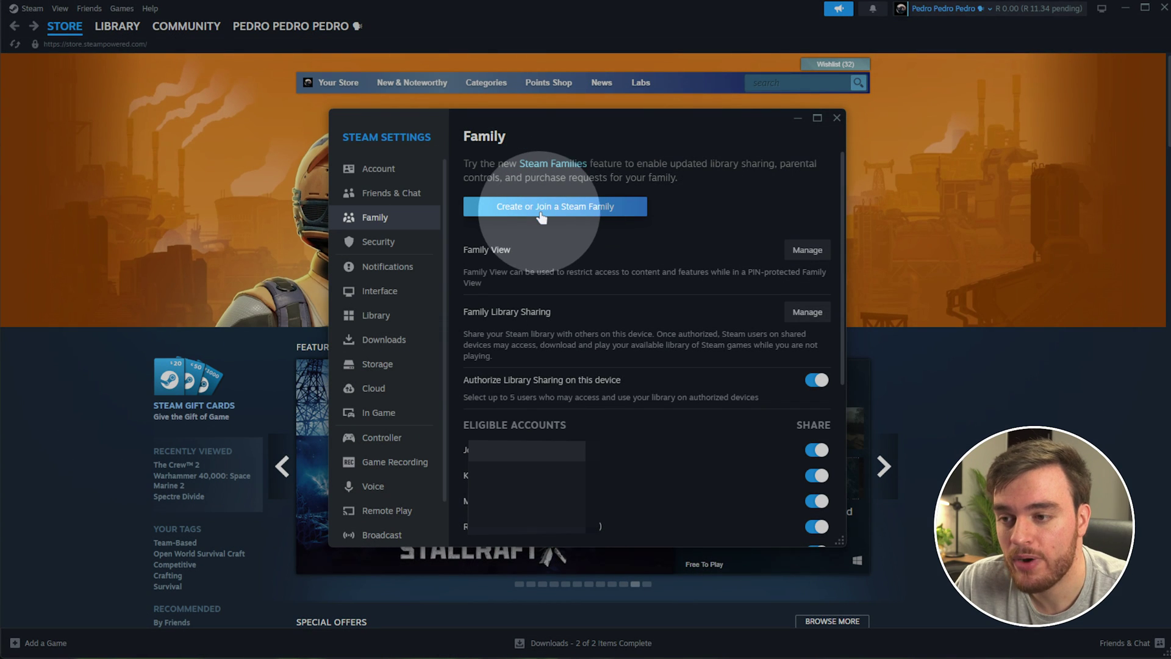
click(564, 211)
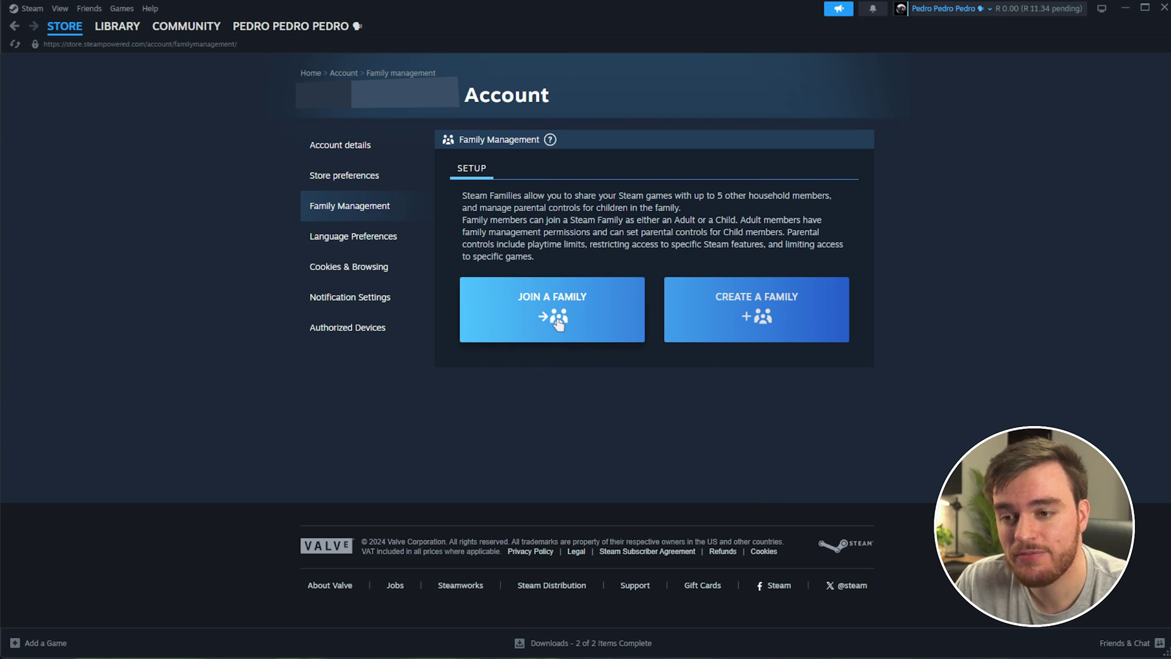
Create a new family named 'TroubleChute's Family'
click(776, 317)
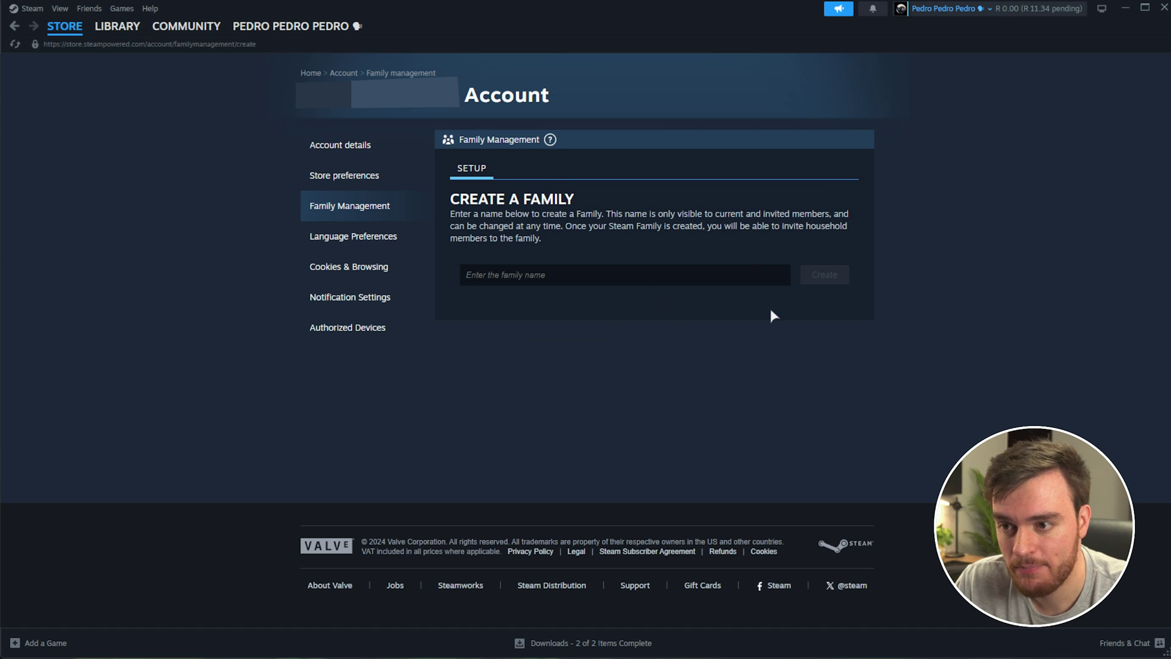
click(658, 285)
text(TroubleChute's Family)
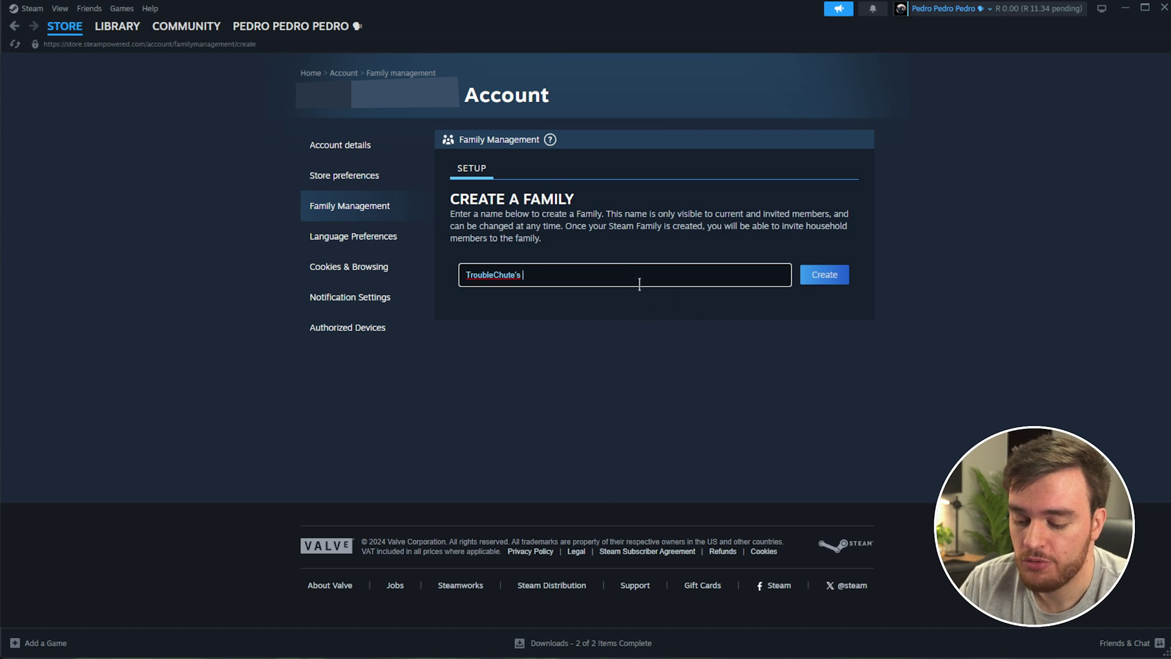
click(839, 277)
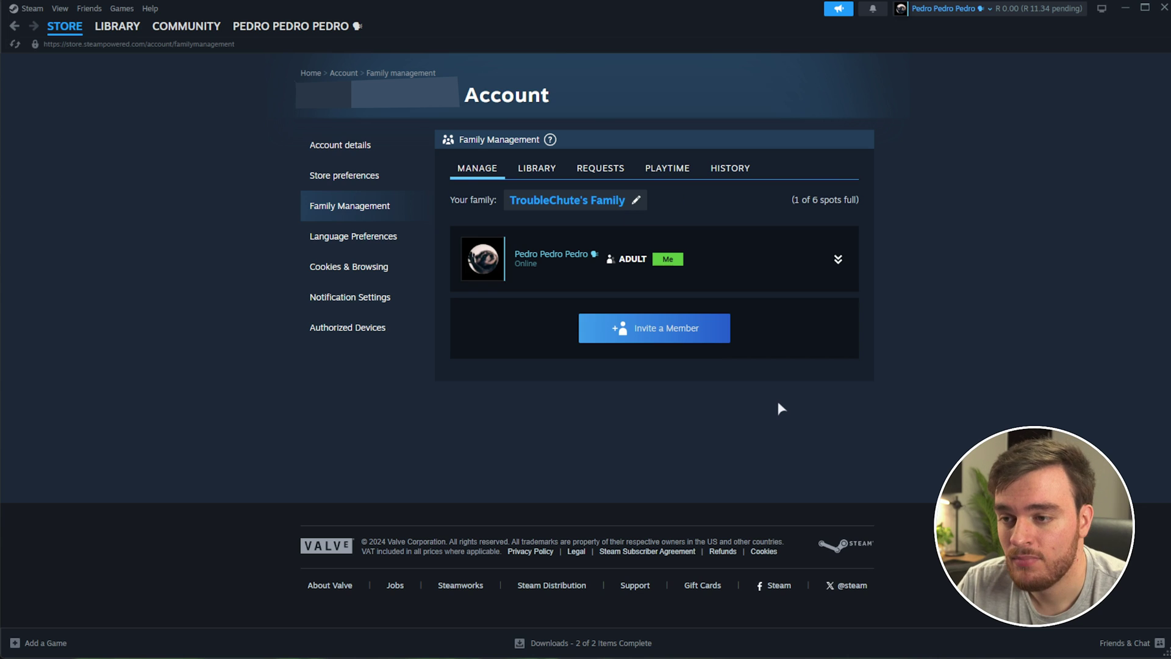
Invite a suggested user to the family as an adult and confirm the invitation
click(671, 341)
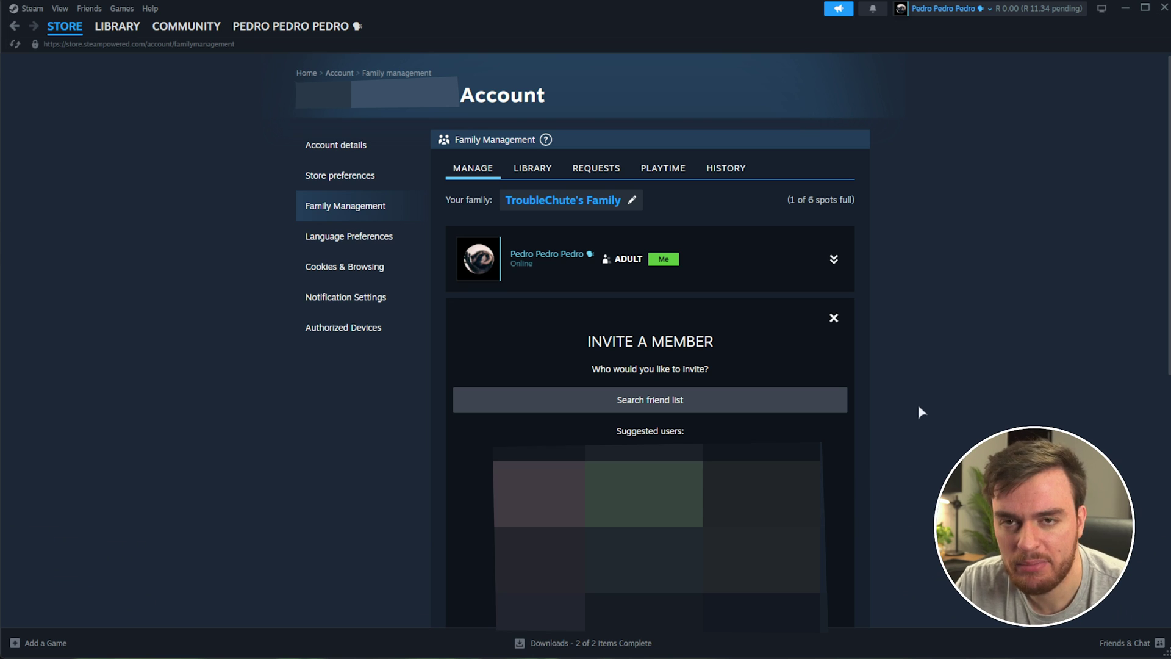
click(585, 482)
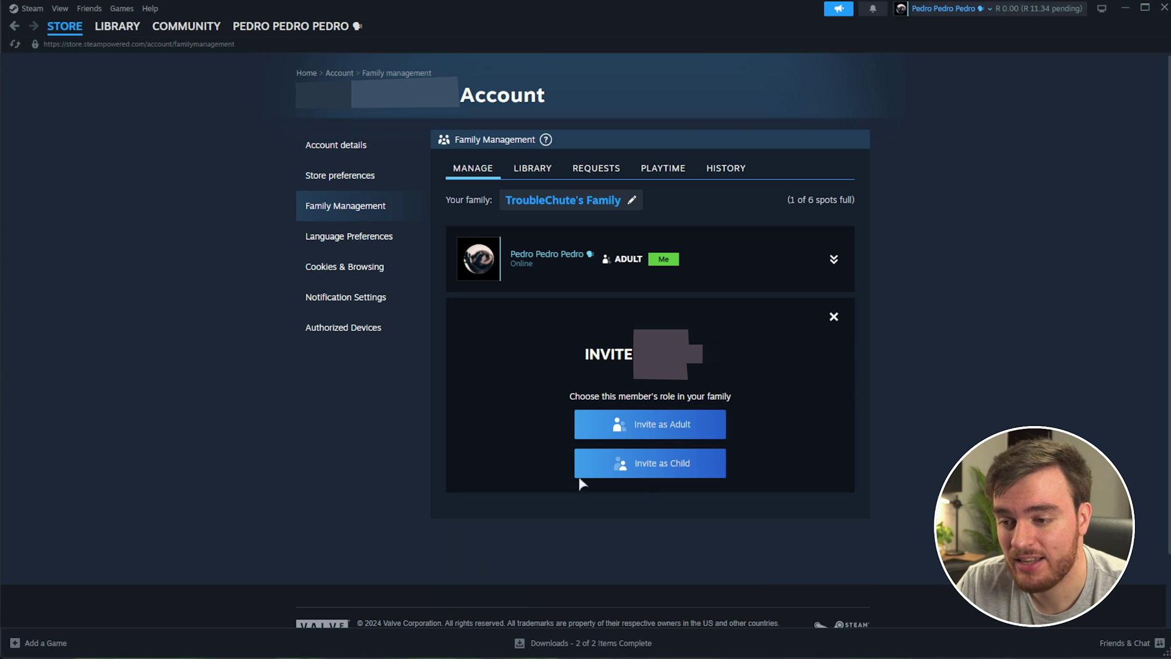
click(610, 422)
click(576, 395)
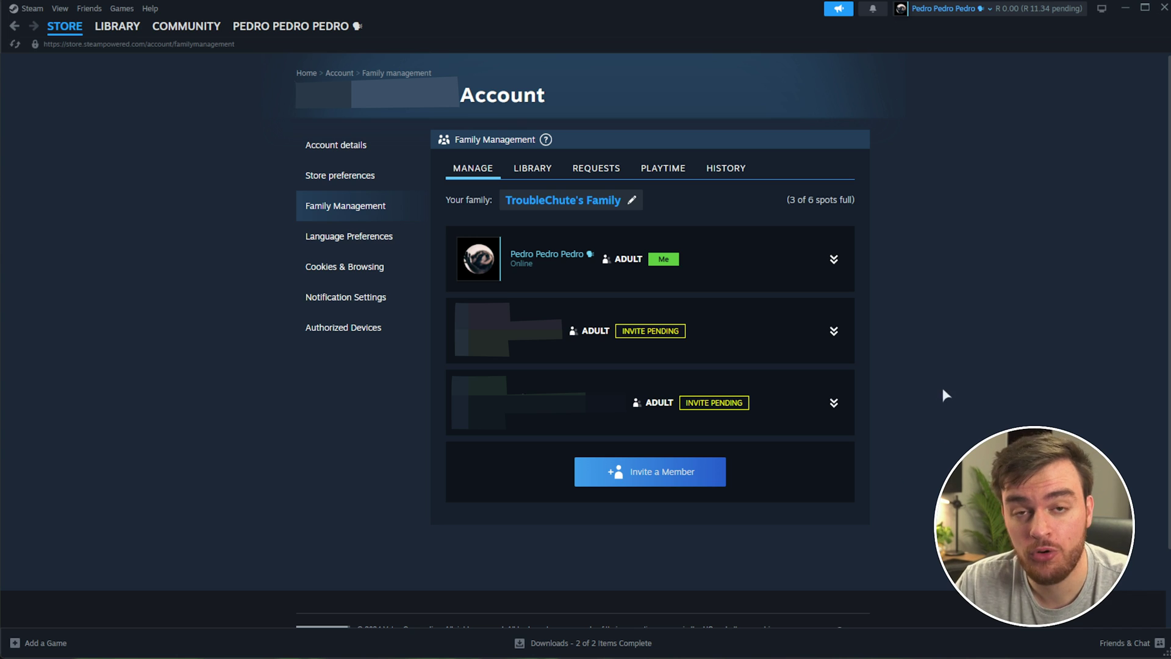
Browse the shared Library and Requests tabs, highlighting Excluded Games and the note about children's requests
click(532, 168)
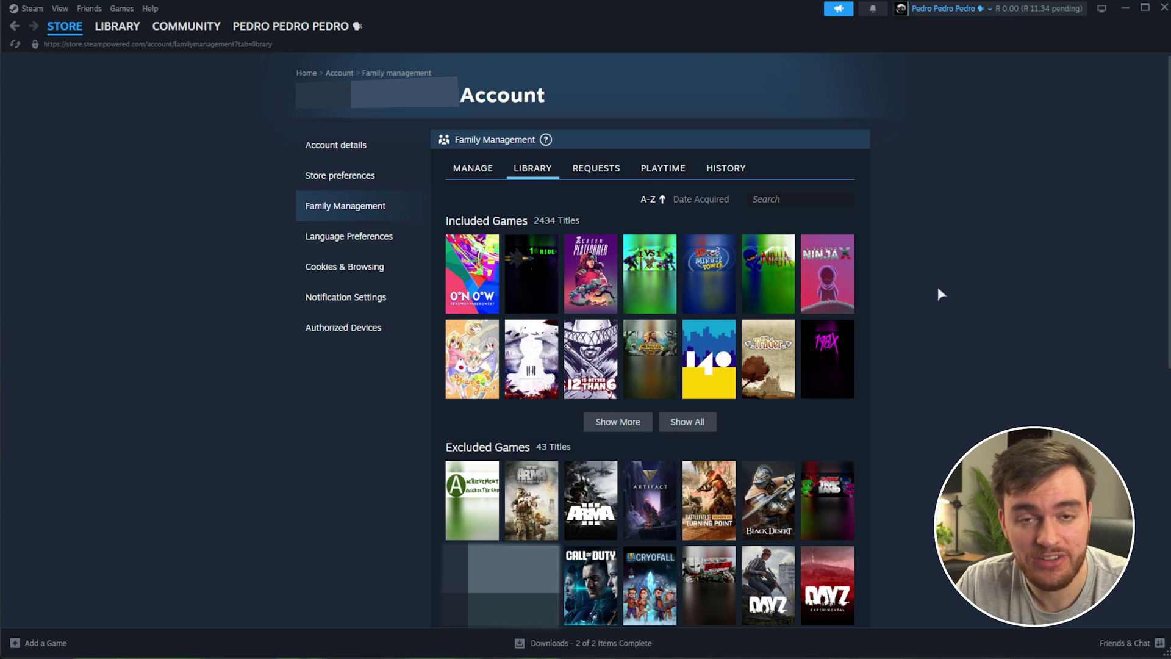
scroll(936, 284, down, 3)
drag(446, 264, 530, 265)
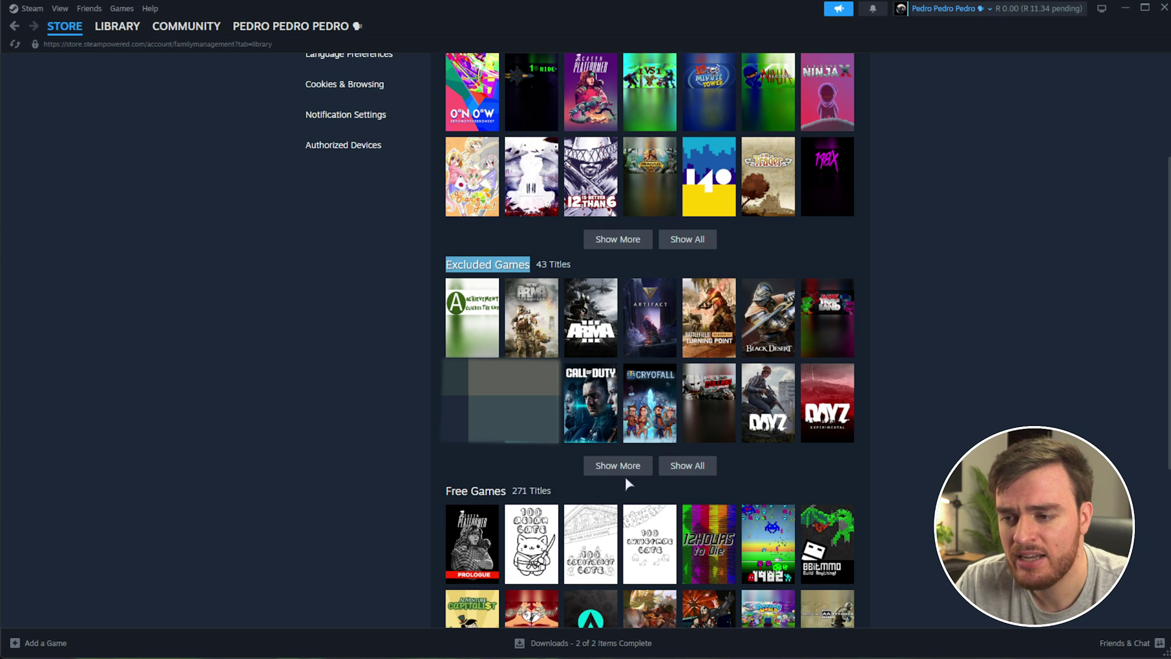
scroll(916, 404, down, 5)
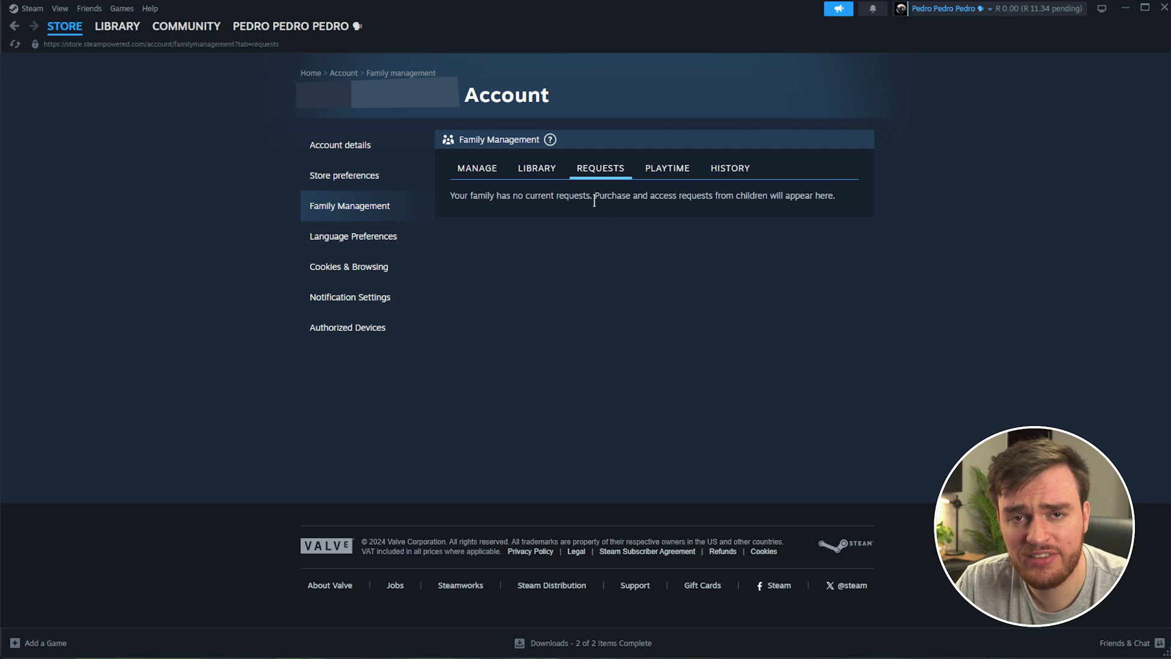
drag(595, 196, 816, 189)
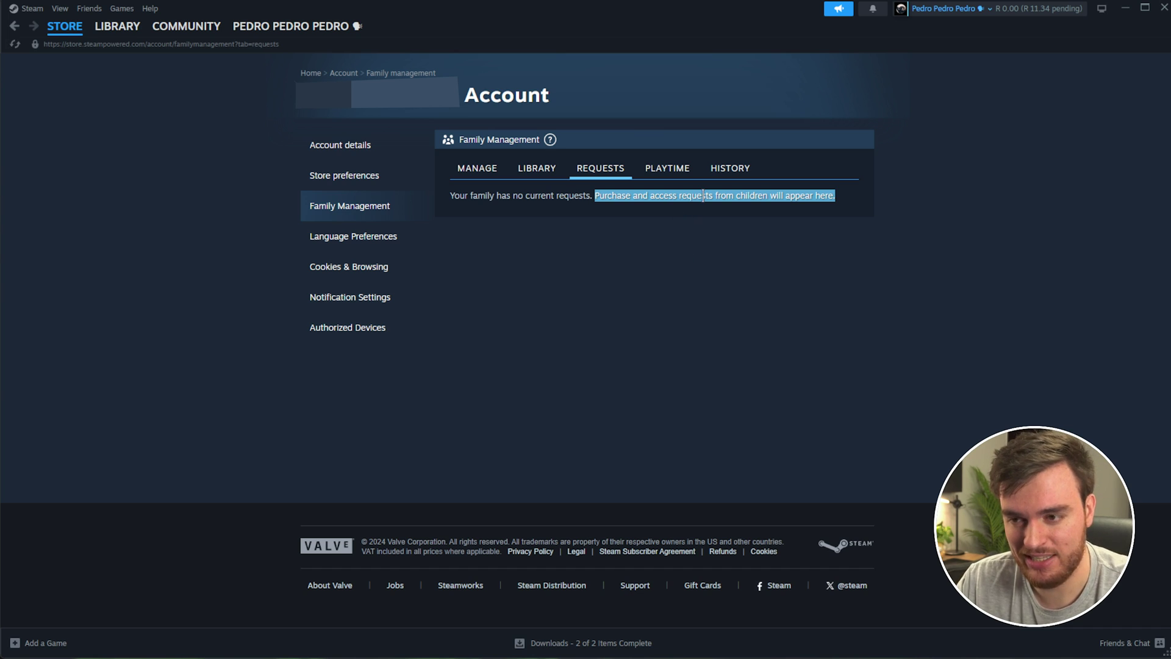
View the Playtime tab and highlight its no-child-accounts message
click(677, 168)
drag(669, 255, 654, 203)
click(447, 208)
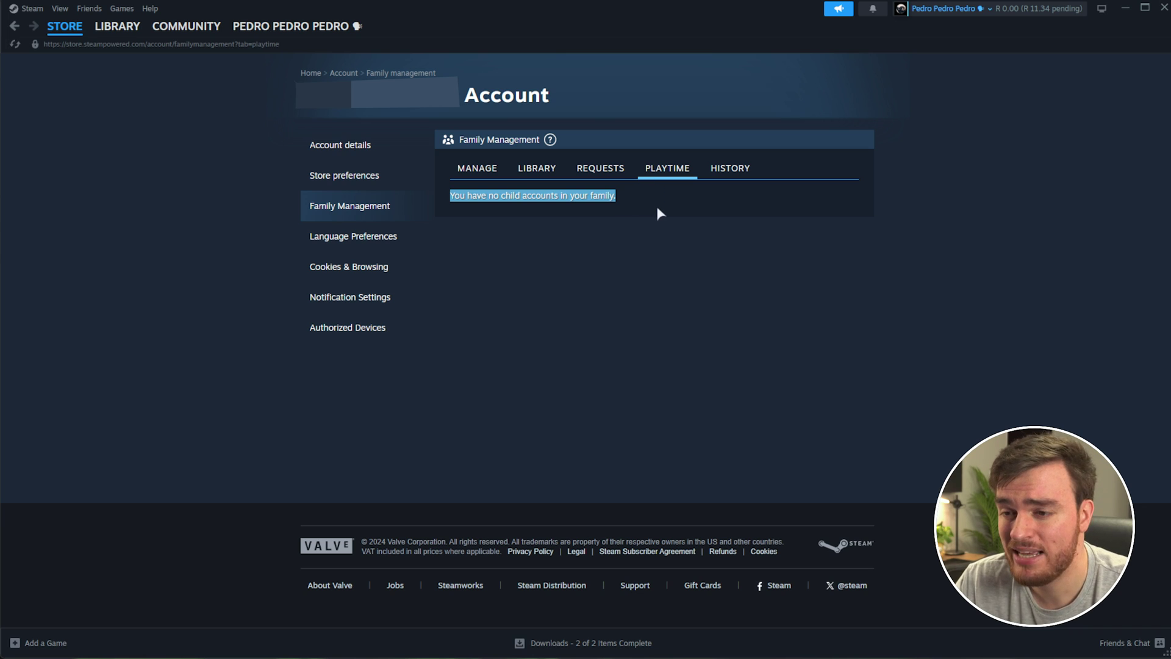
Check the History tab, then expand the pending invite's row and your own member row
click(731, 167)
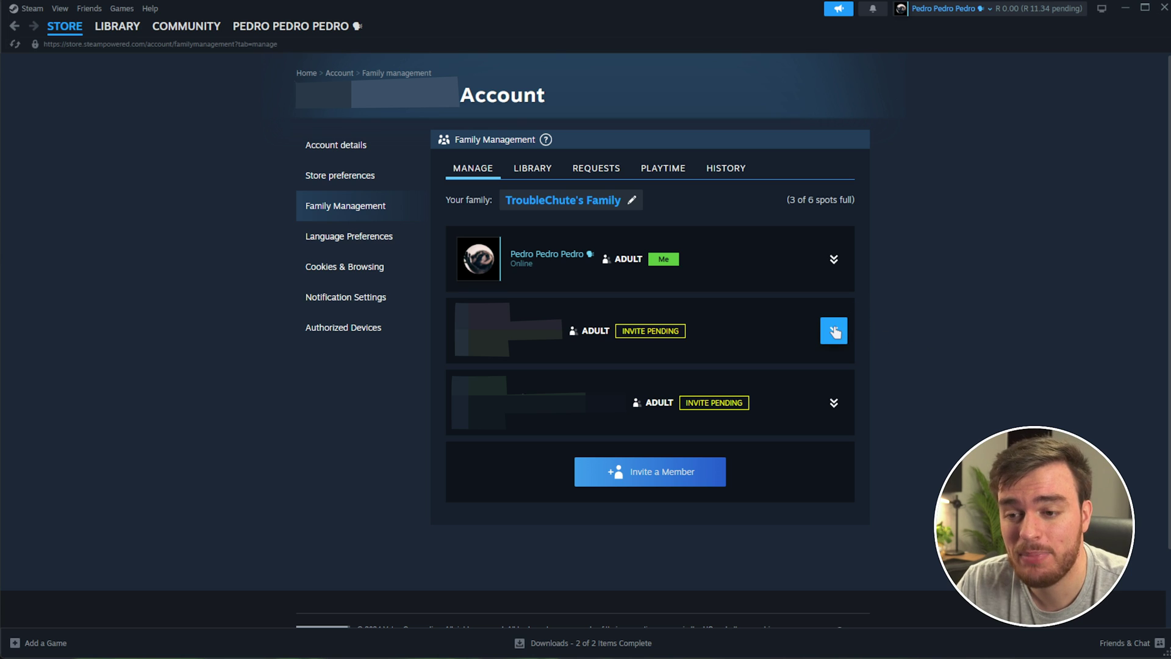
click(835, 331)
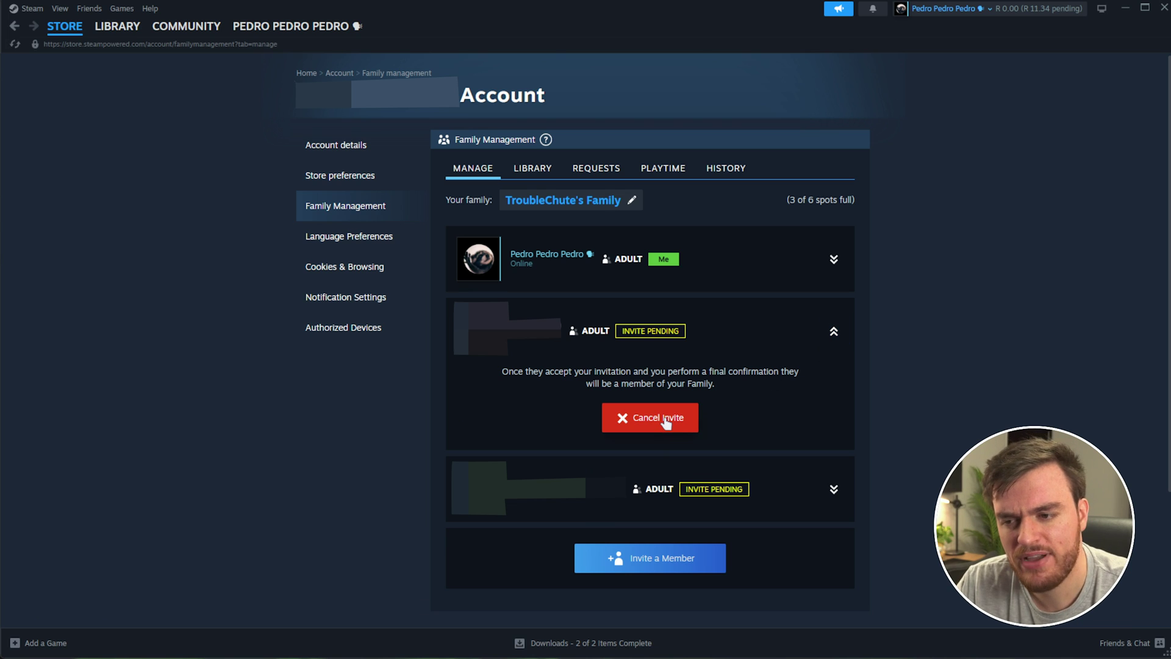
click(834, 261)
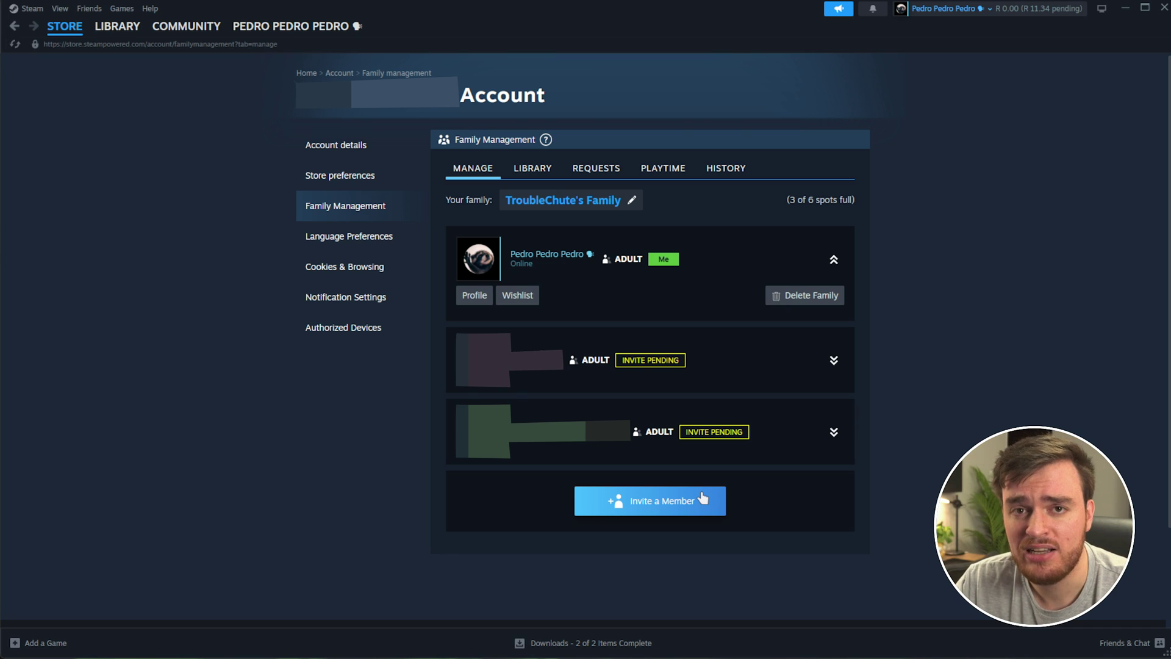
Start a new member invite and try the friend-list search, closing it without inviting anyone
click(675, 502)
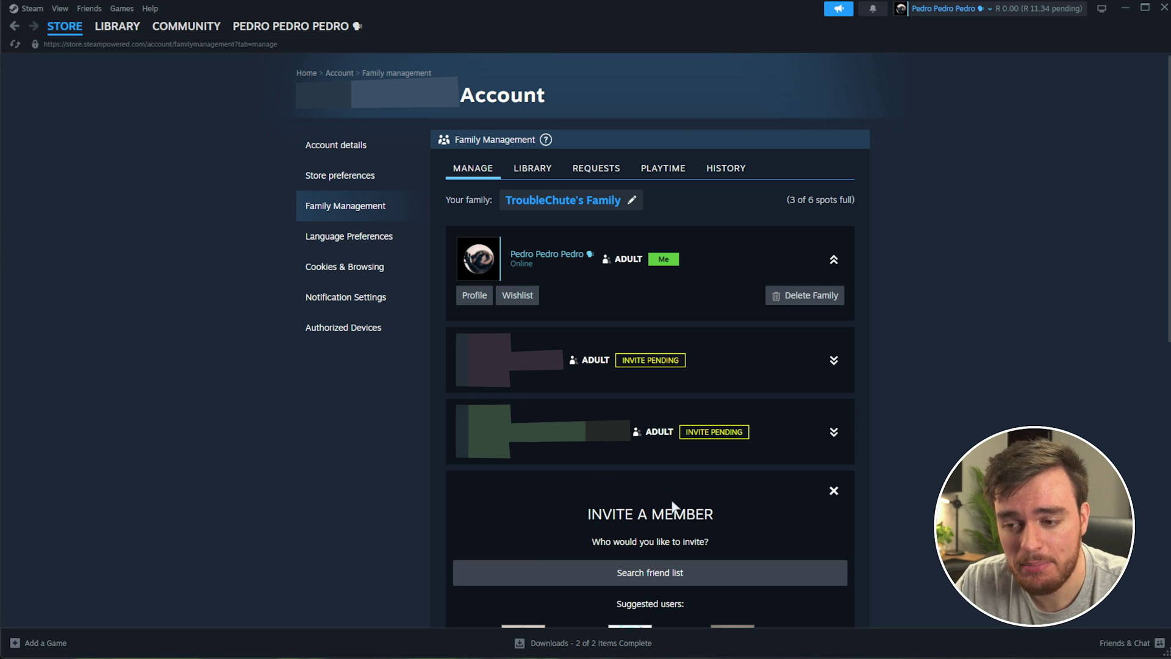
click(682, 573)
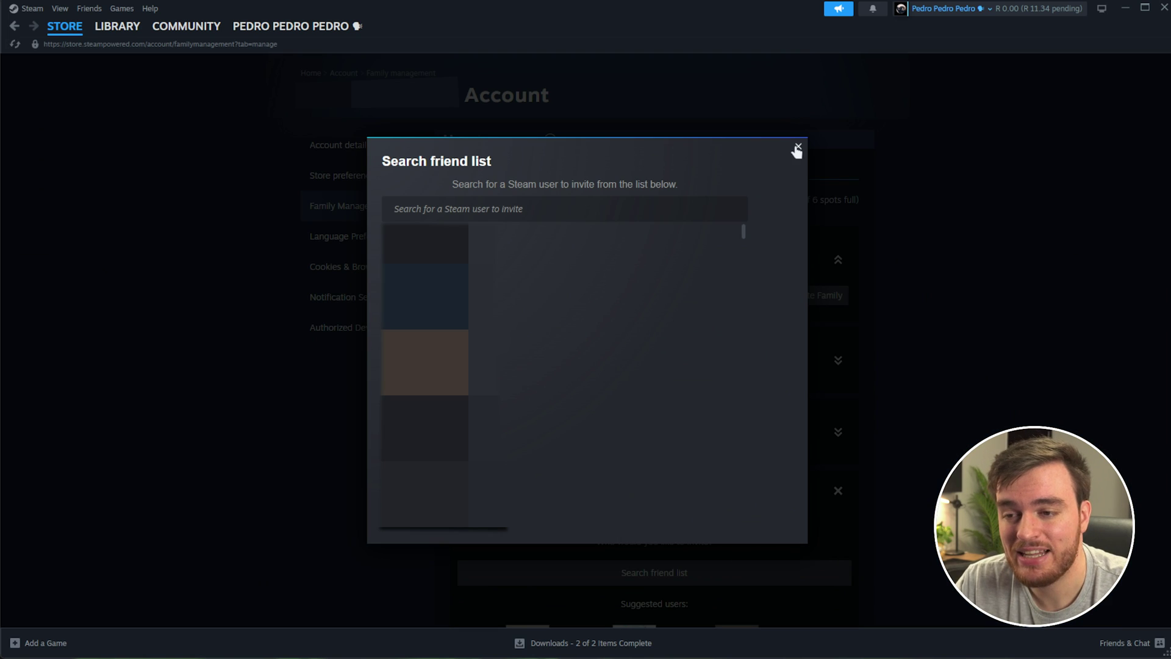
click(797, 148)
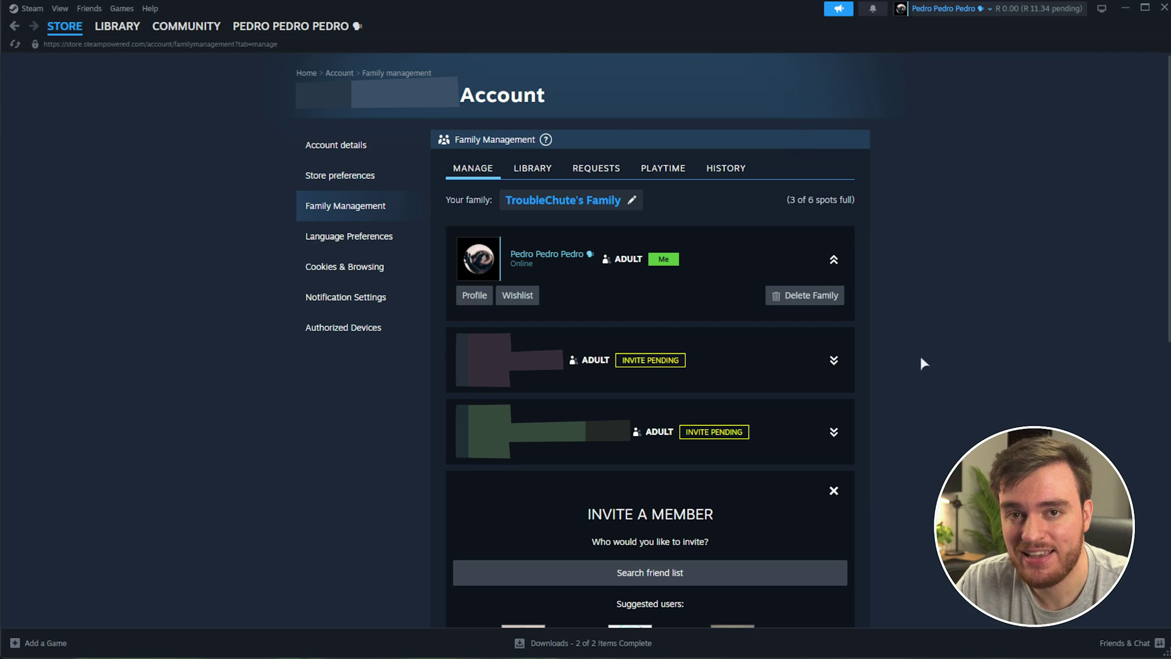
Show the Steam Library home with the installed games collections and What's New shelf
mouse_move(96, 28)
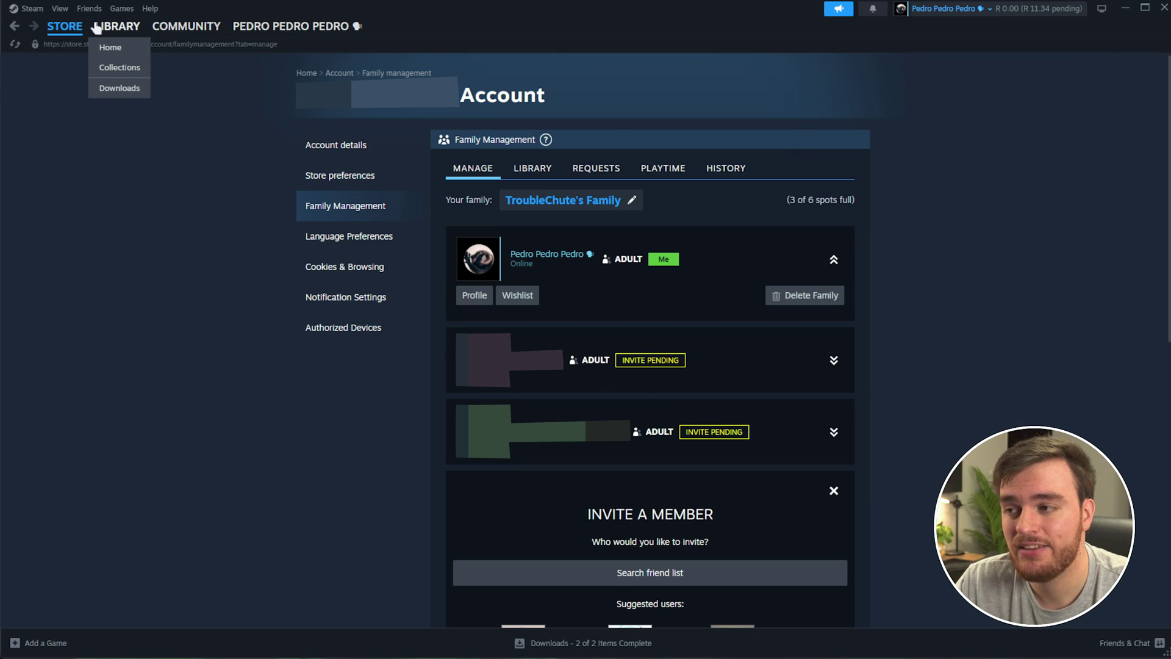
click(96, 28)
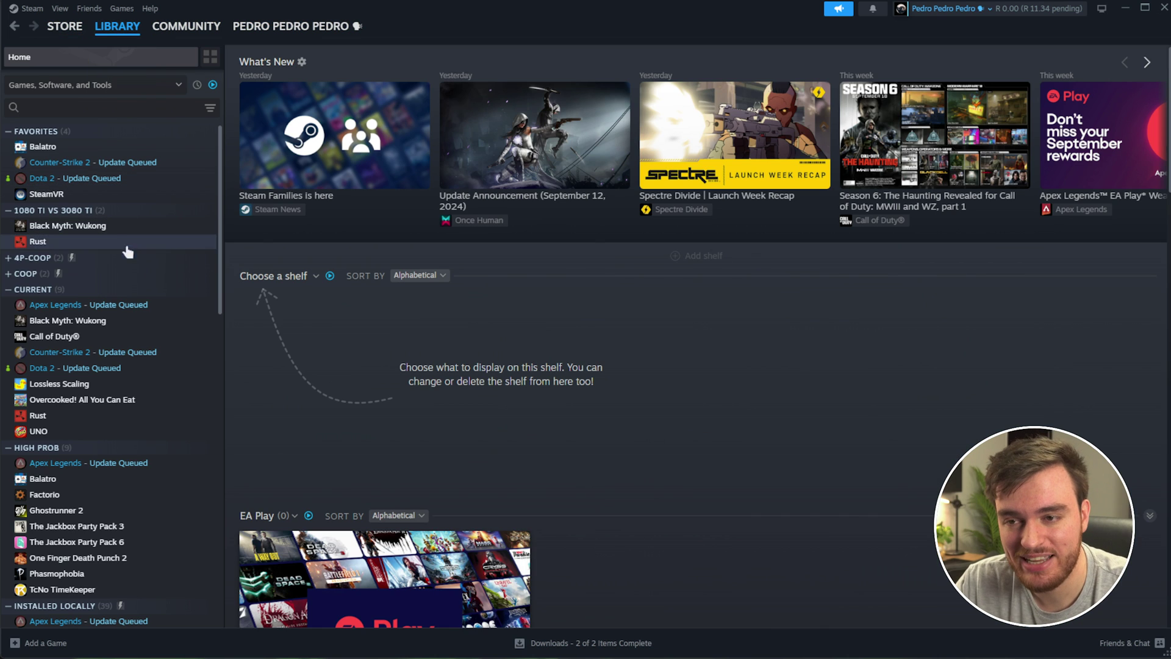